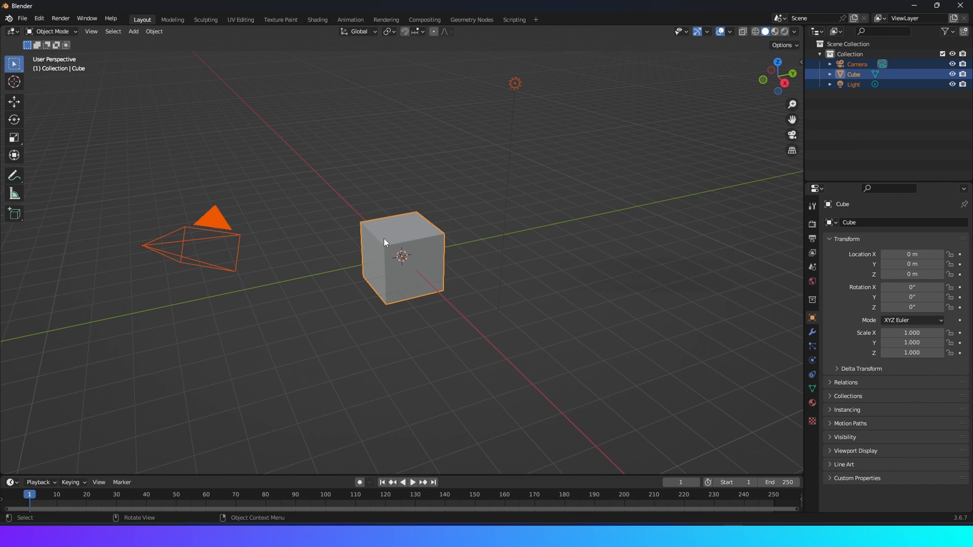
Step: Delete the default camera, cube and light, and add a mesh plane at the world origin
key("x")
left_click(351, 240)
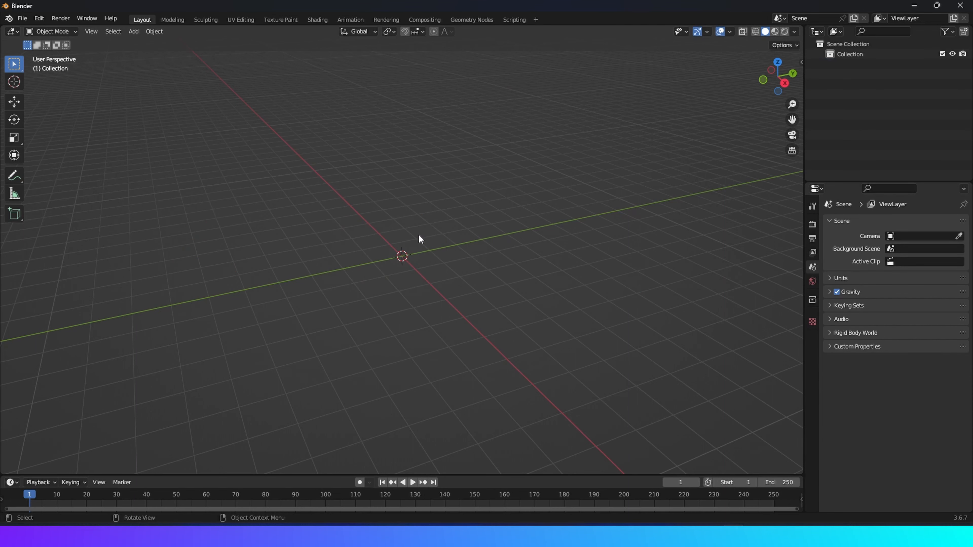
key("shift+a")
left_click(446, 246)
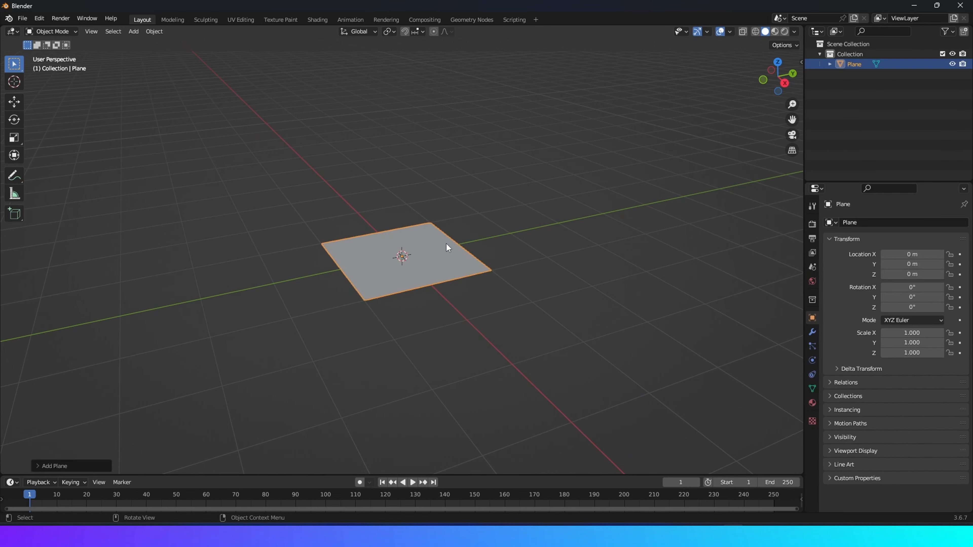
Step: Set the plane's X scale to 0.8 and its X location to 0.8 m
middle_click_drag(450, 258, 429, 280)
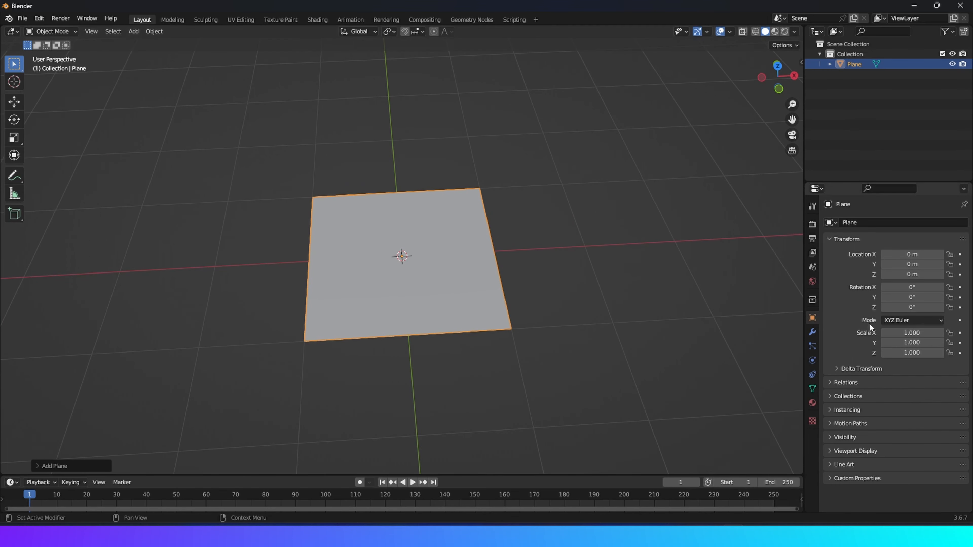
left_click(905, 334)
type("0.8")
key("Return")
left_click(906, 253)
type("0")
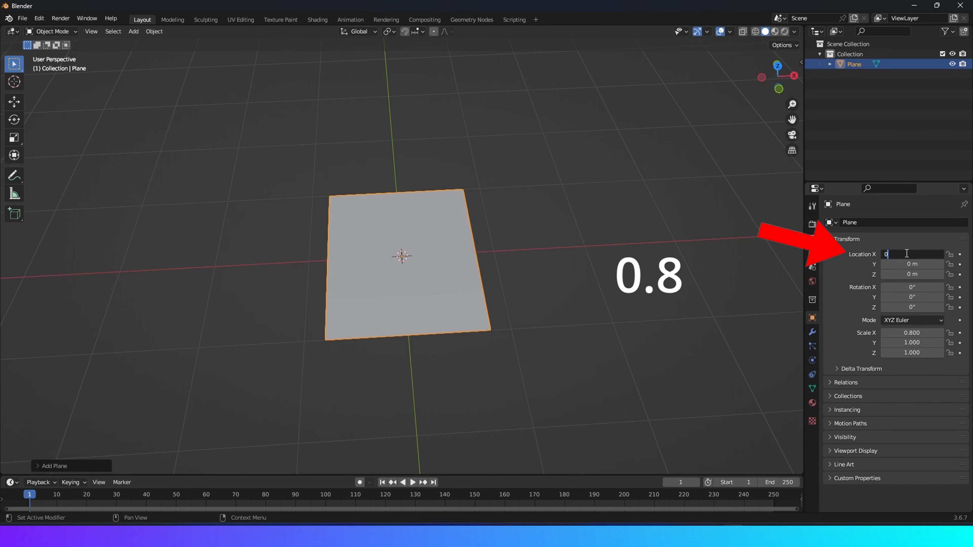
type(".8")
key("Return")
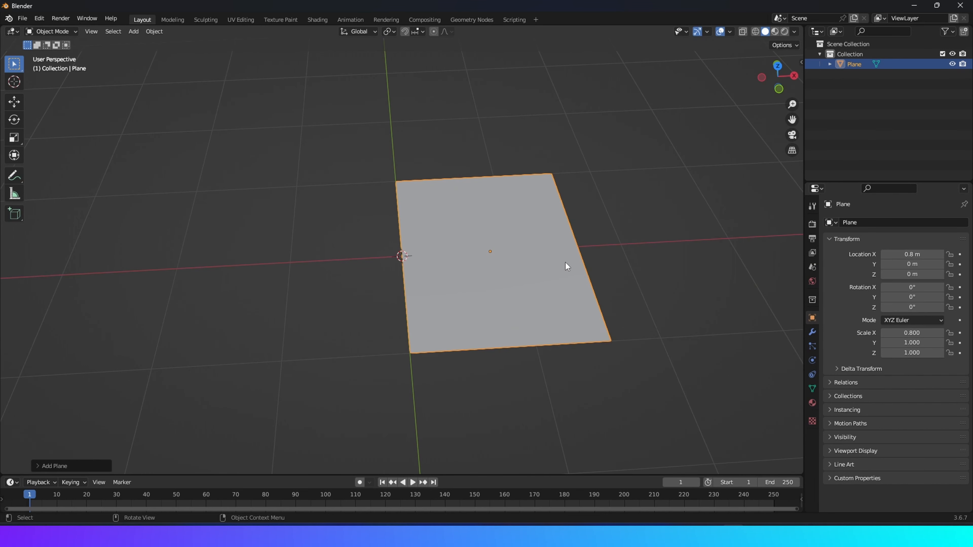
Step: Set the plane's origin to the 3D cursor
scroll(565, 262, "up", 2)
middle_click_drag(534, 259, 504, 257, "shift")
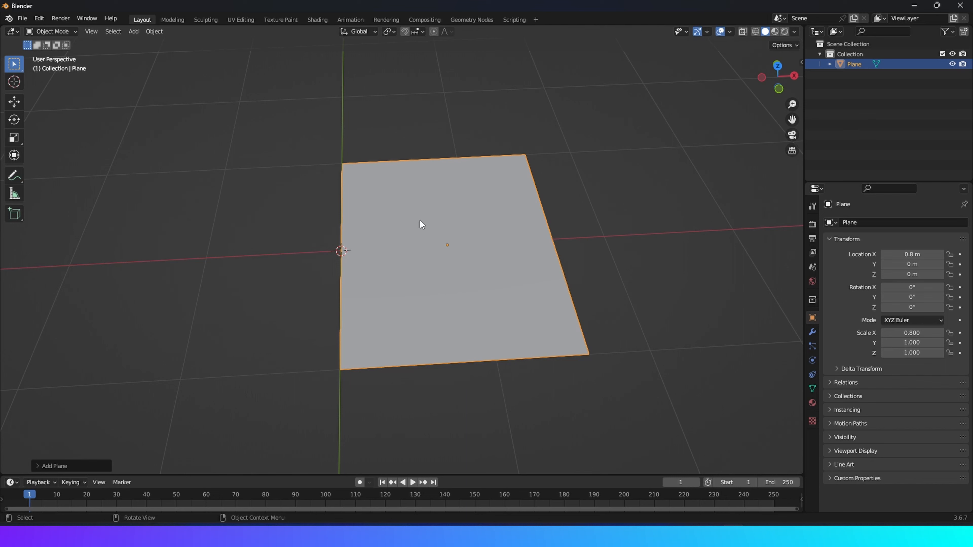
left_click(154, 32)
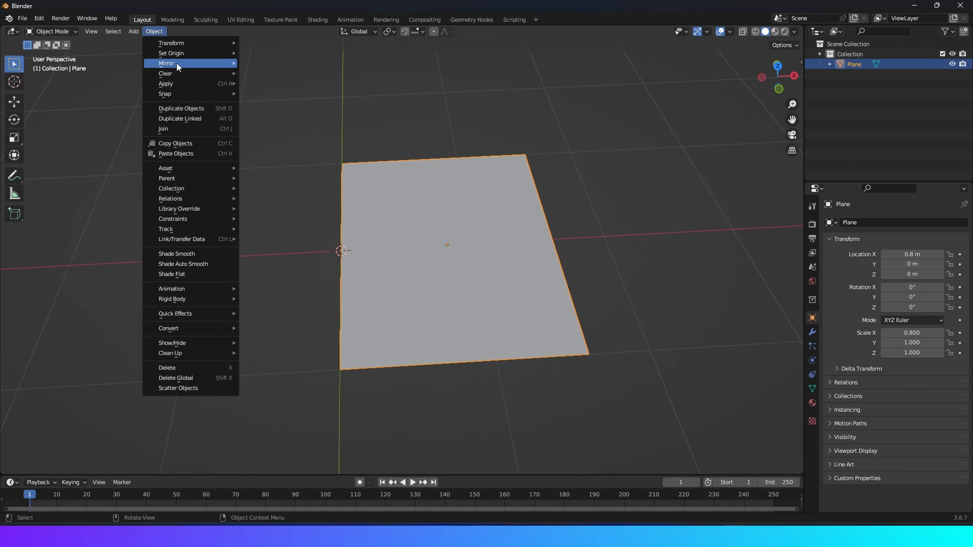
mouse_move(175, 52)
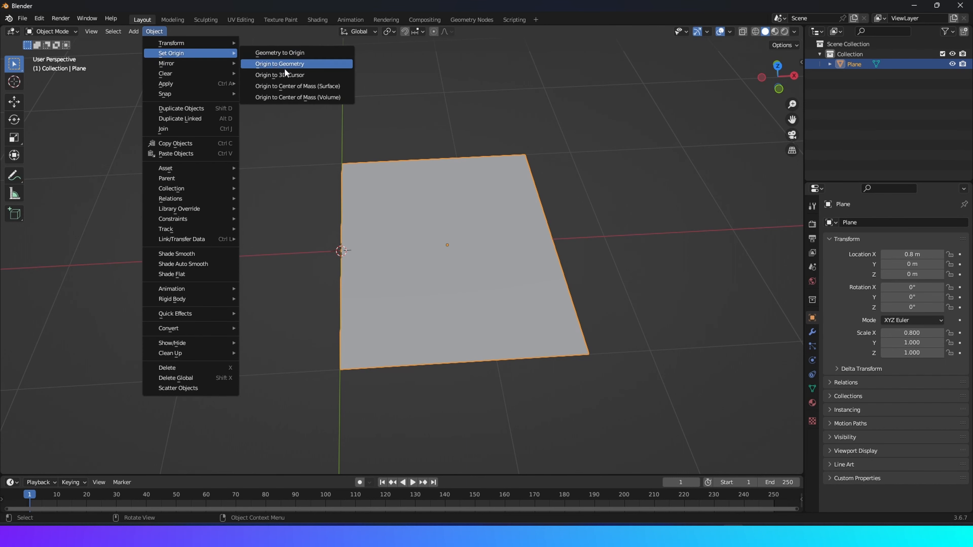
left_click(294, 75)
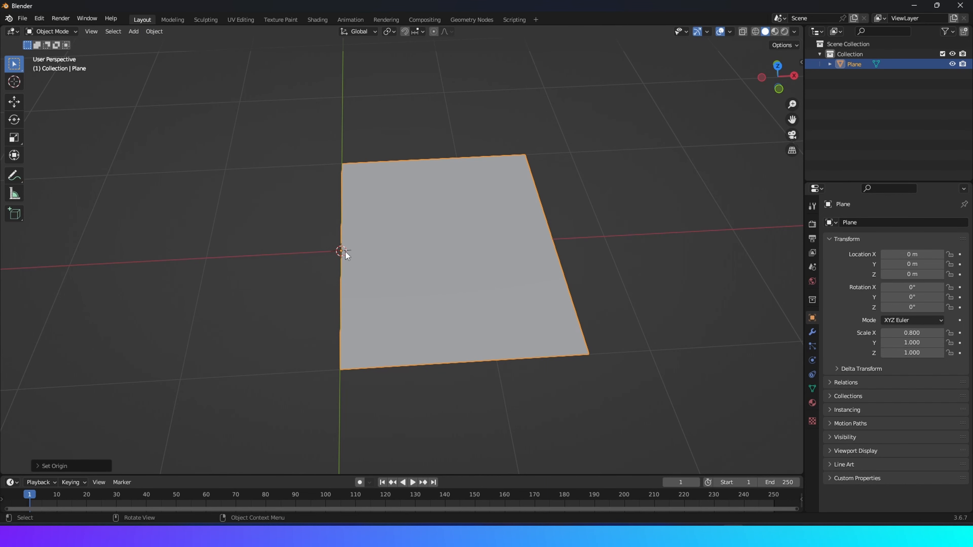
Step: Hide the 3D cursor through the viewport overlay settings
scroll(345, 252, "up", 4)
scroll(307, 255, "down", 3)
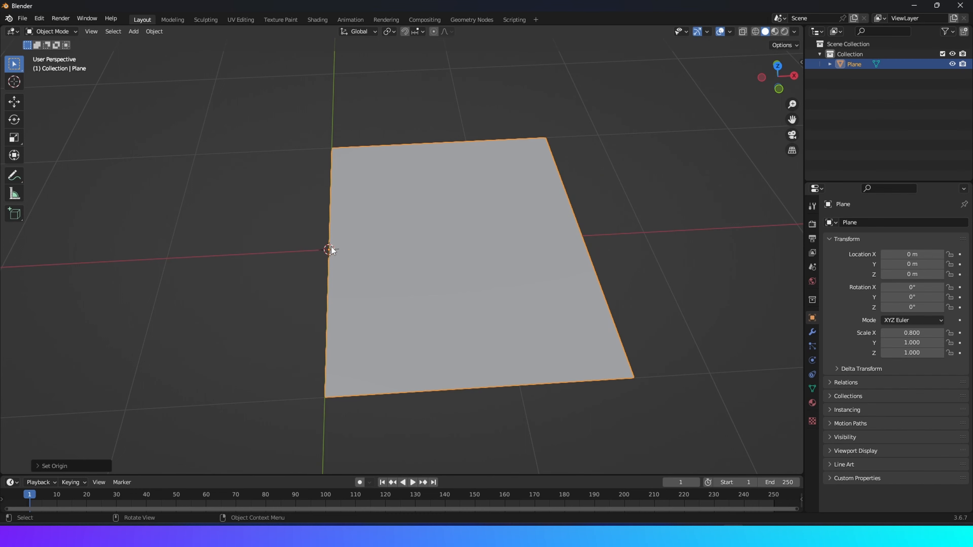
left_click(730, 31)
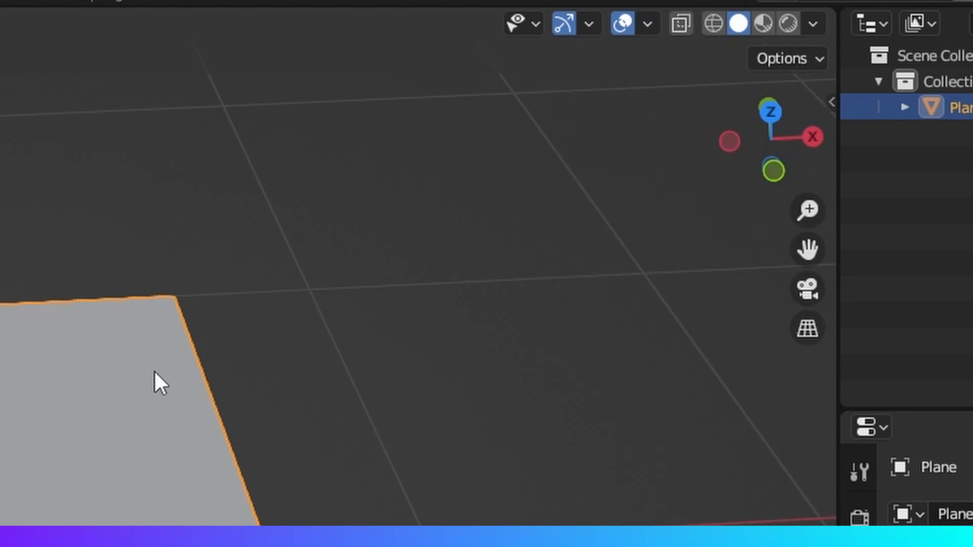
middle_click_drag(451, 204, 463, 209)
scroll(414, 229, "down", 1)
scroll(434, 245, "up", 1)
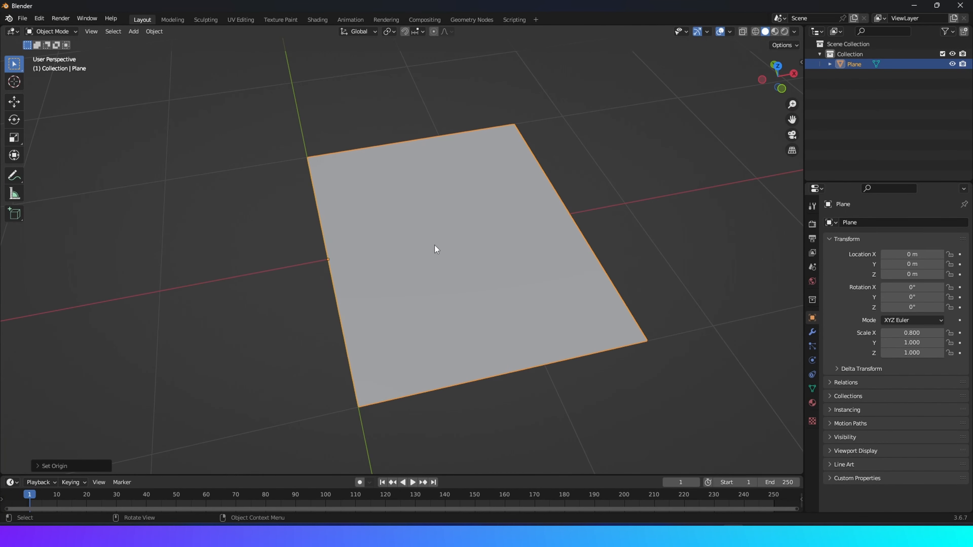
Step: Subdivide the plane's mesh in Edit Mode with 32 cuts and return to Object Mode
key("Tab")
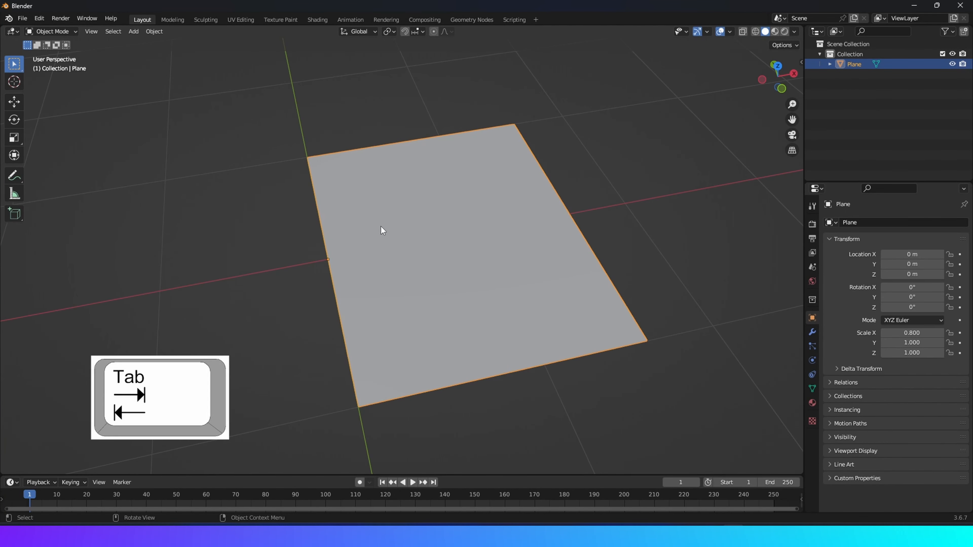
right_click(380, 225)
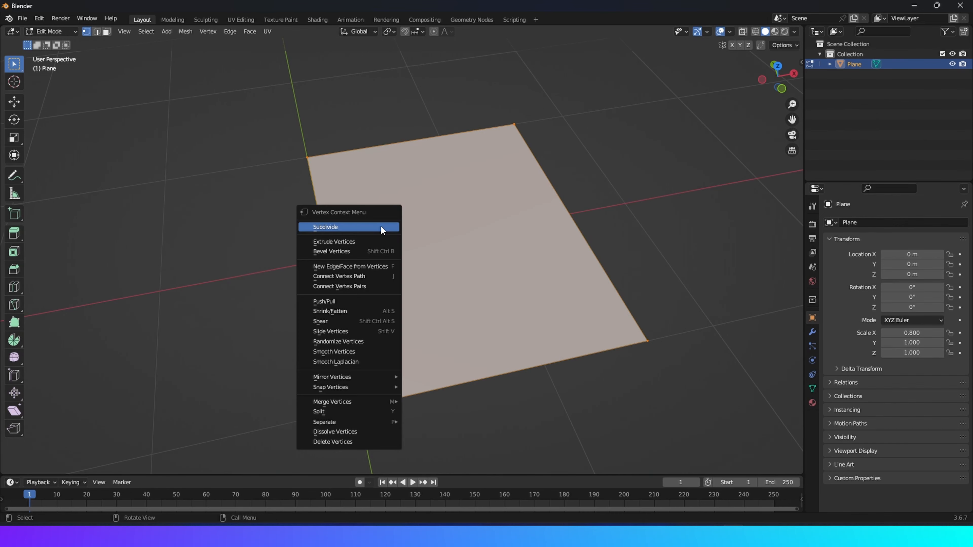
left_click(369, 230)
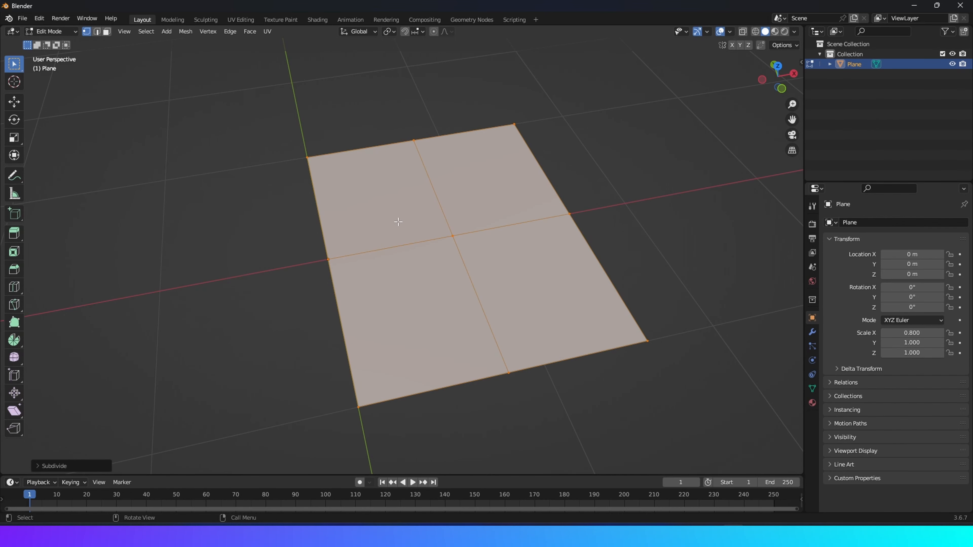
left_click(39, 465)
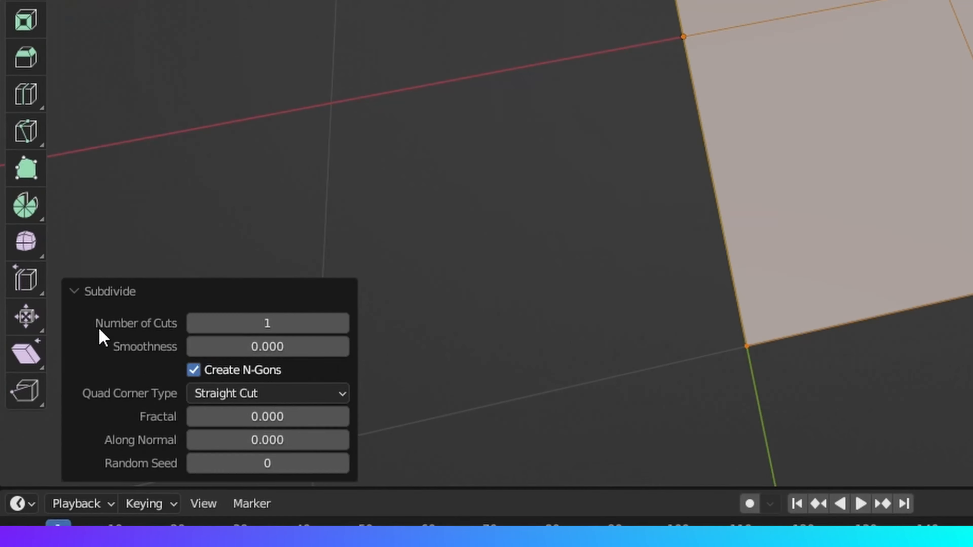
left_click(230, 323)
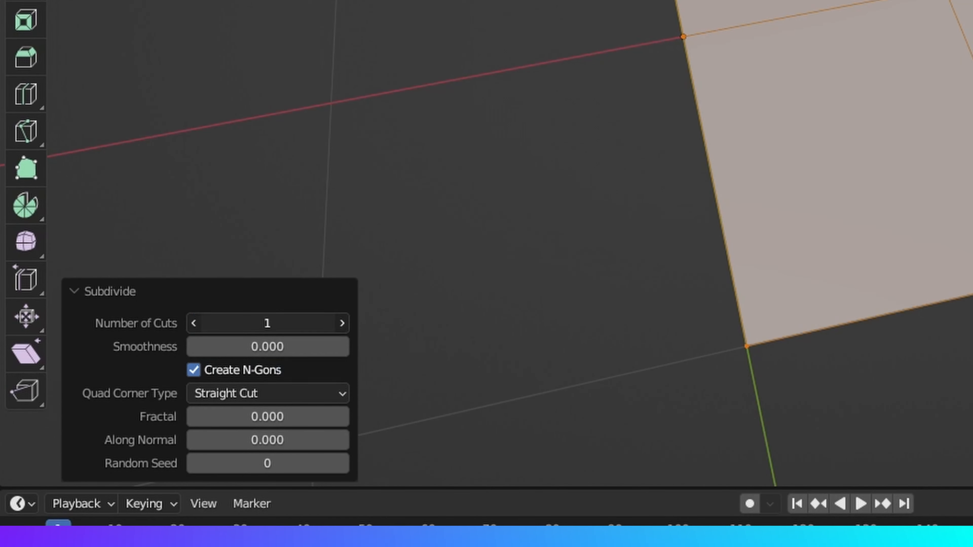
type("32")
key("Return")
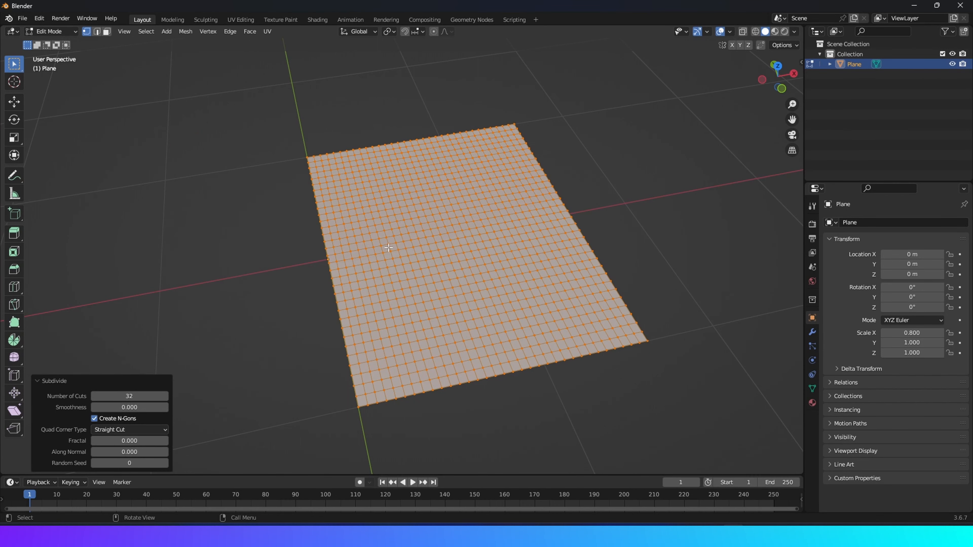
key("Tab")
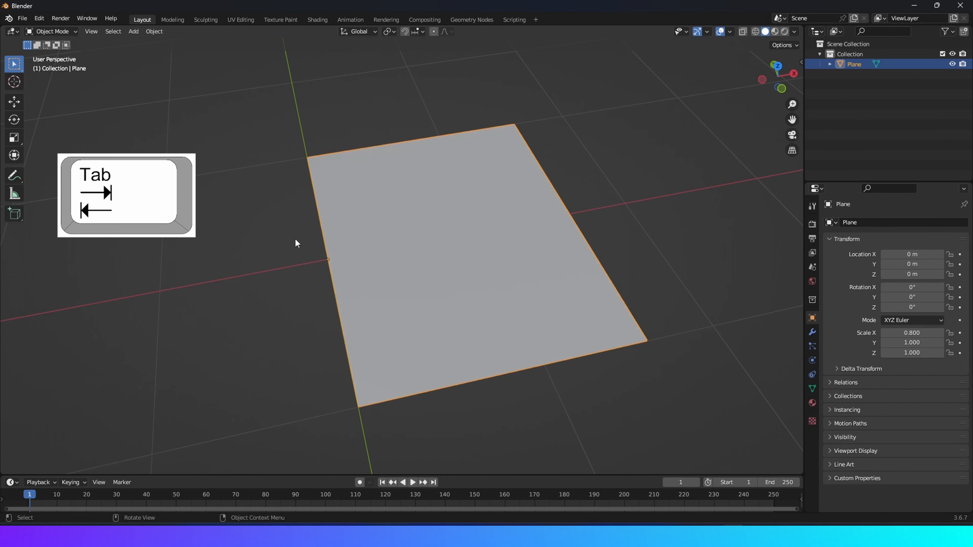
Step: Add a sphere-shaped empty at the world origin
middle_click_drag(331, 244, 267, 248)
scroll(297, 285, "up", 2)
scroll(298, 284, "down", 1)
key("shift+a")
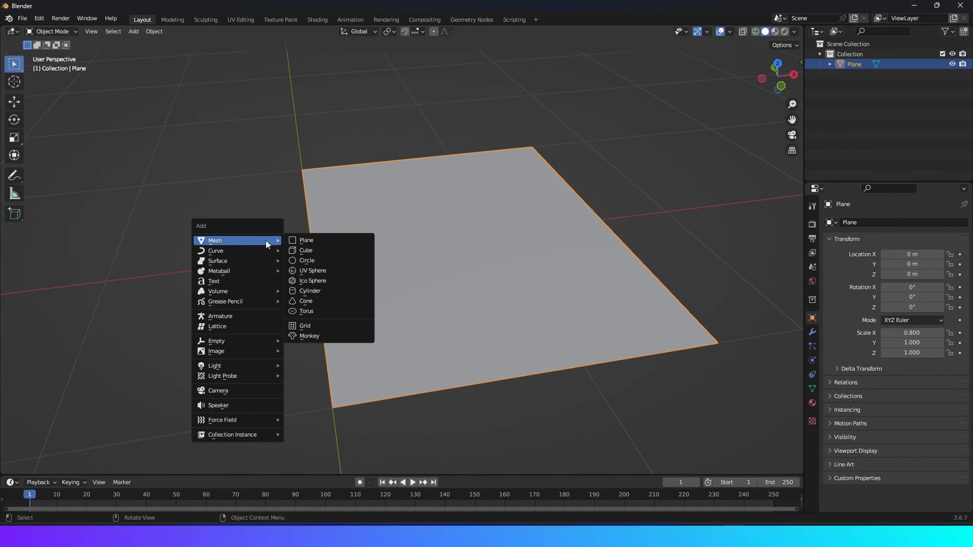
mouse_move(272, 335)
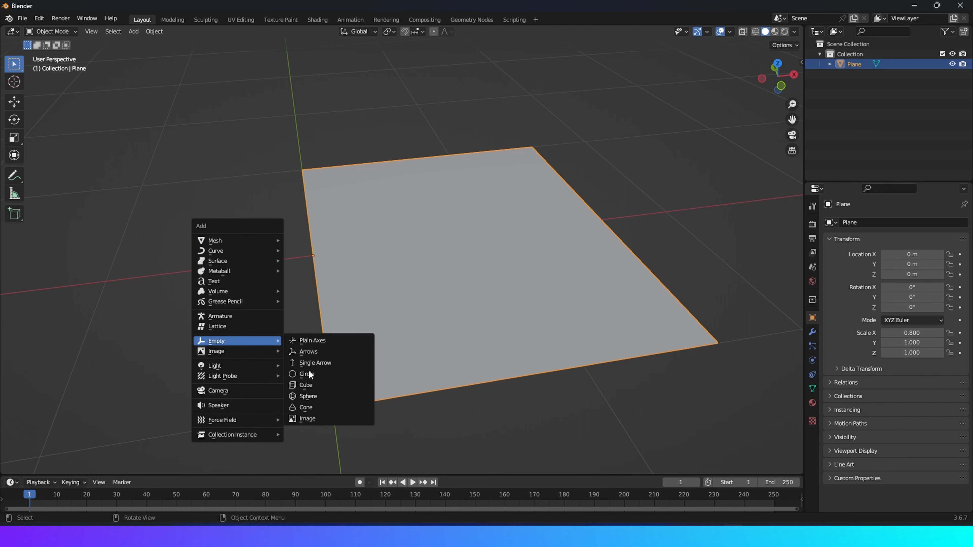
left_click(312, 394)
scroll(575, 334, "down", 3)
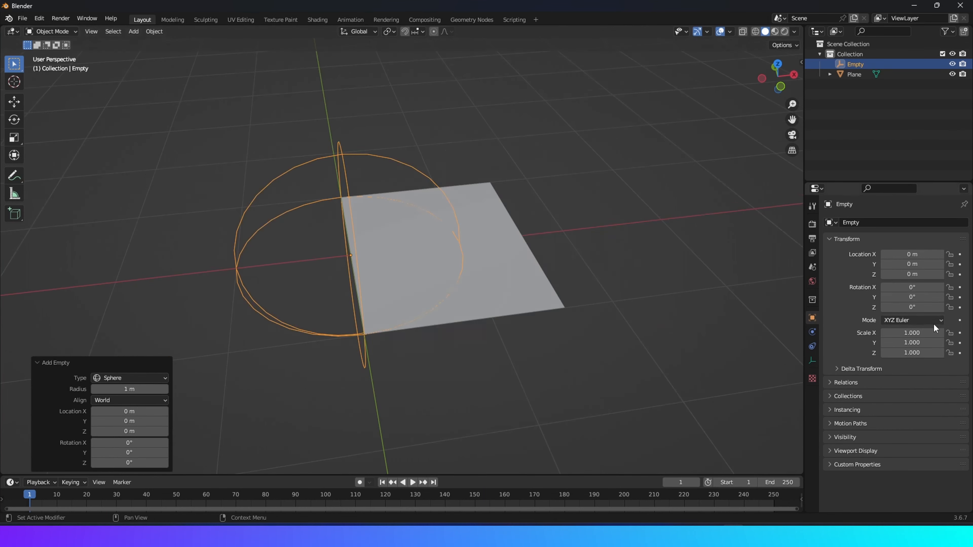
Step: Set the sphere empty's X rotation to 90° and its scale to 0.25 on all three axes
left_click(916, 288)
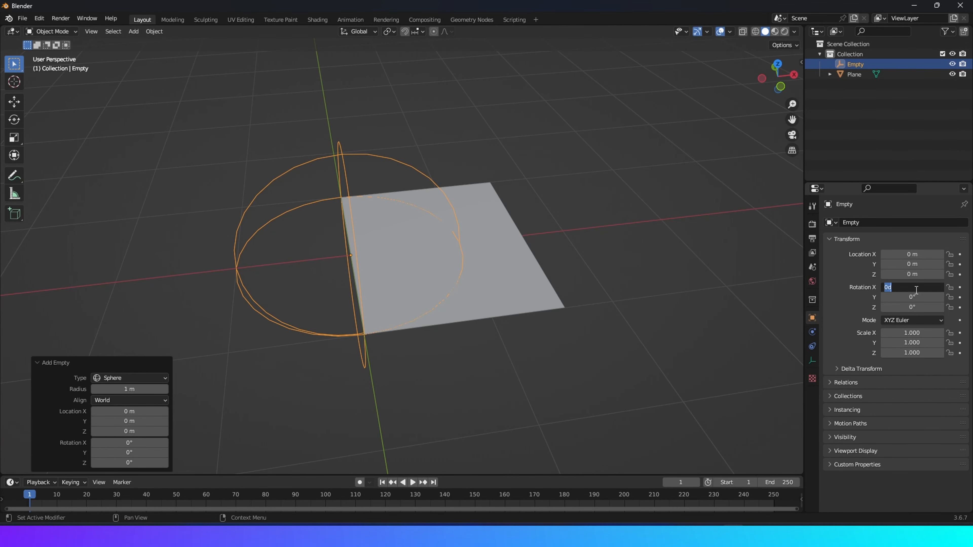
type("9")
key("Return")
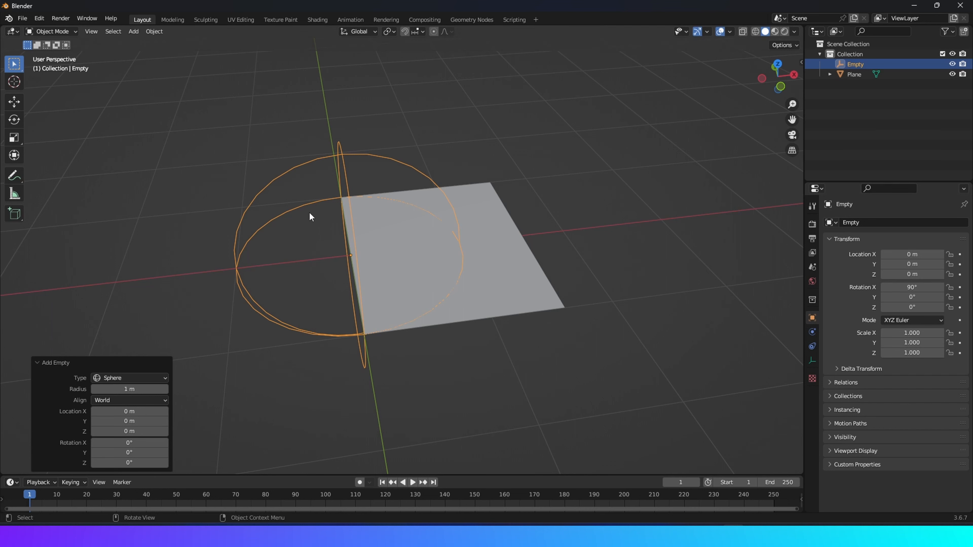
left_click_drag(912, 332, 911, 353)
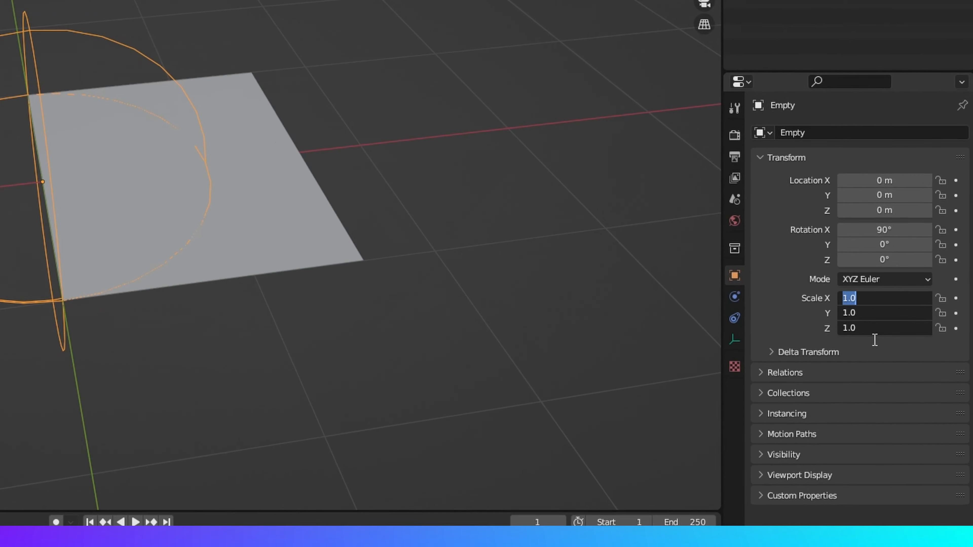
type("0.25")
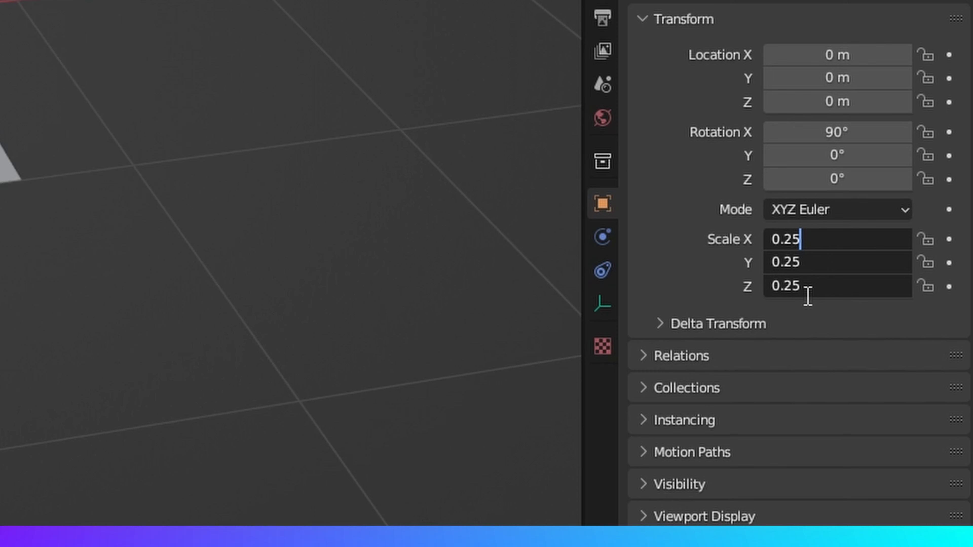
key("Return")
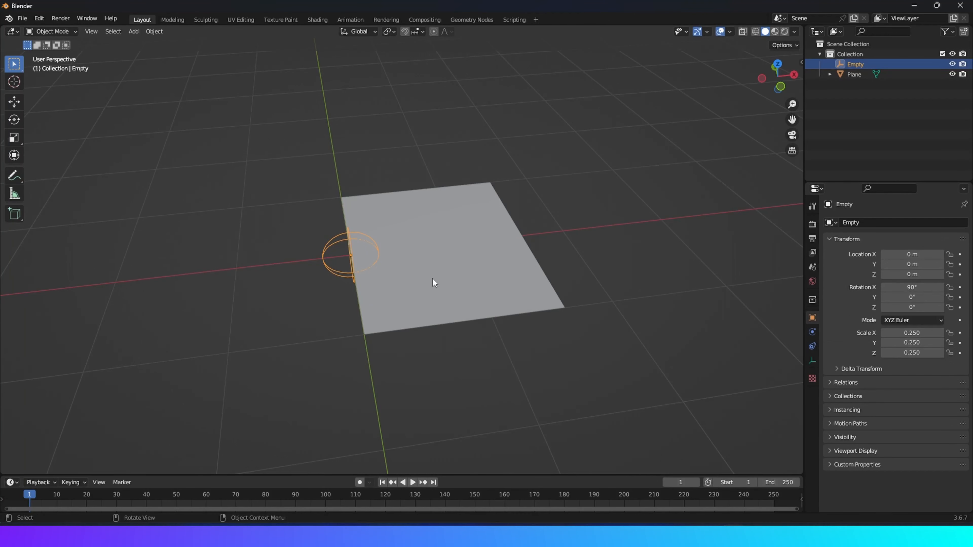
Step: Add a cube-shaped empty at the world origin and set its scale to 0.25 on all three axes
key("shift+a")
mouse_move(431, 278)
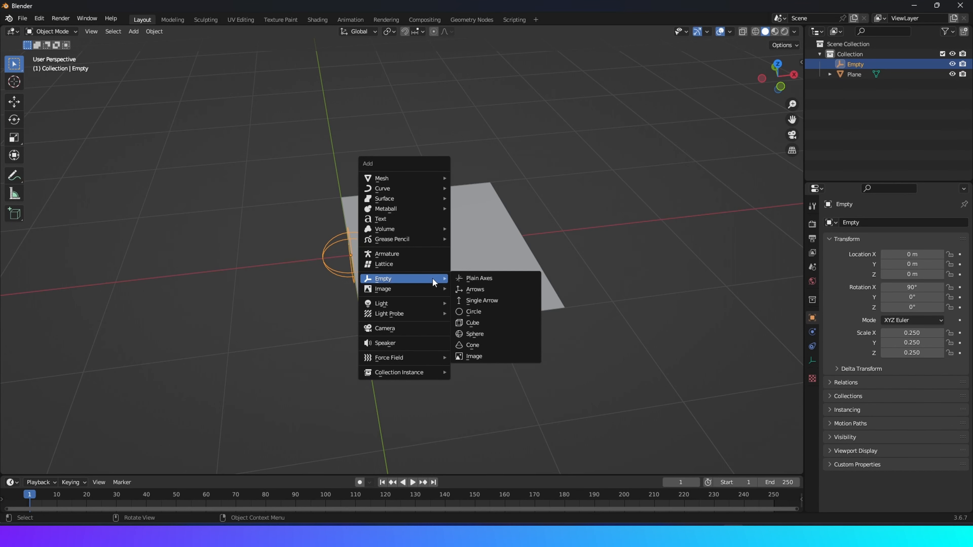
left_click(484, 323)
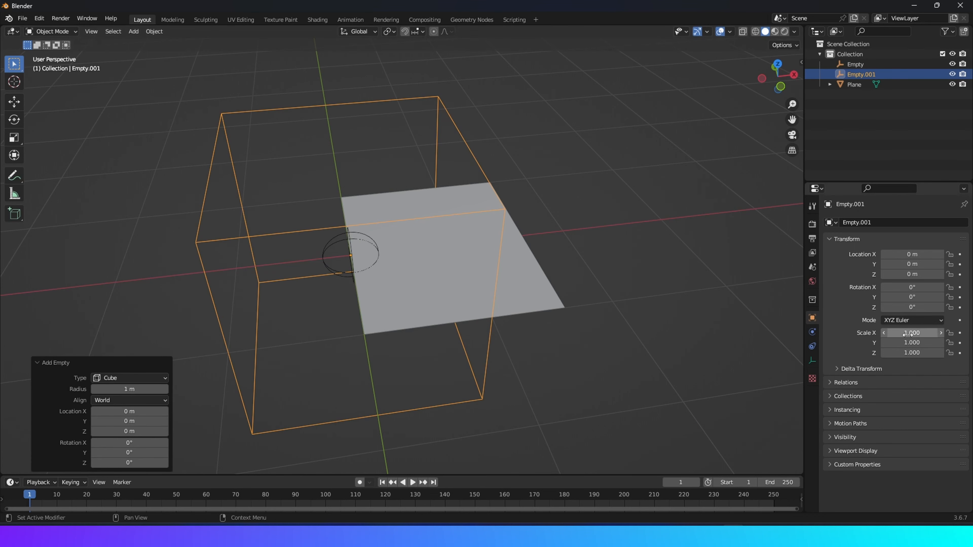
left_click_drag(912, 333, 906, 360)
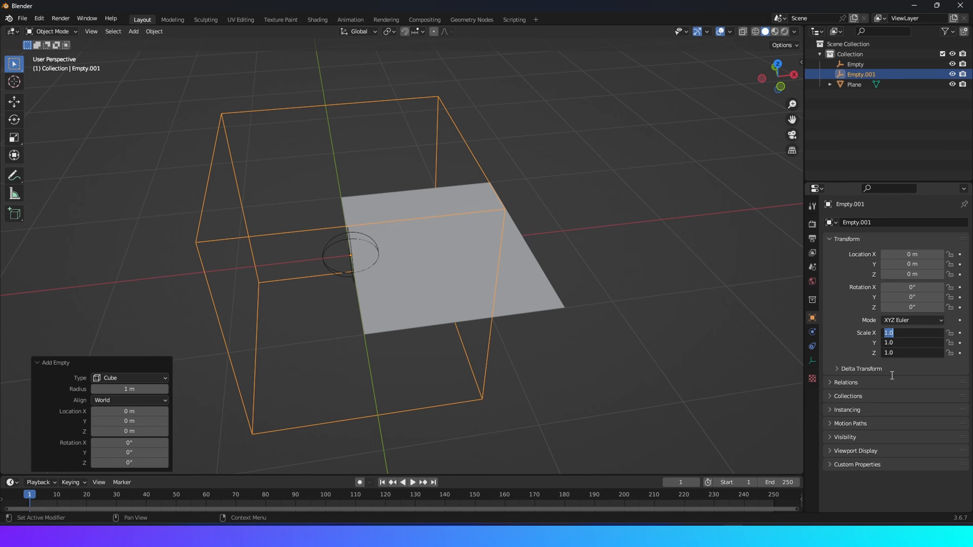
type("0.25")
key("Return")
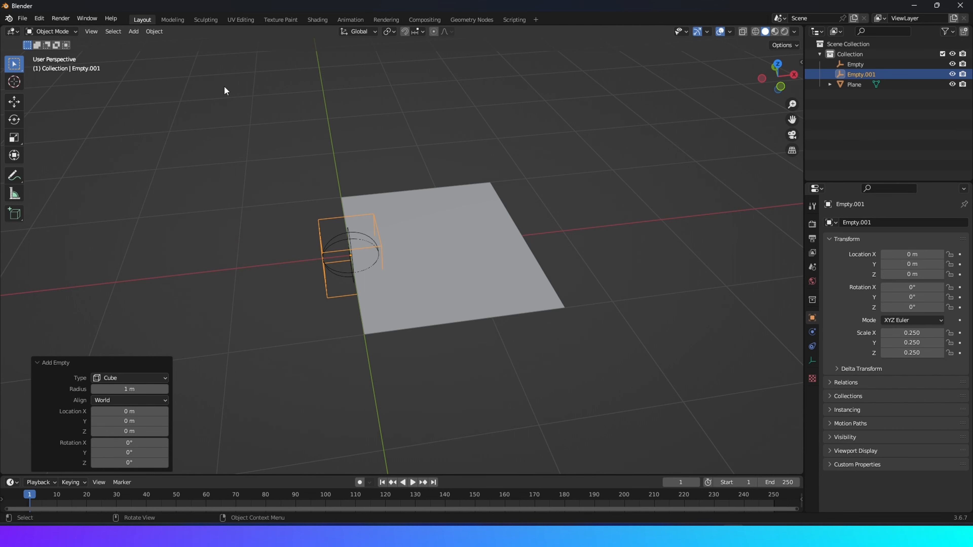
Step: Apply the scale transform of the cube empty
left_click(155, 31)
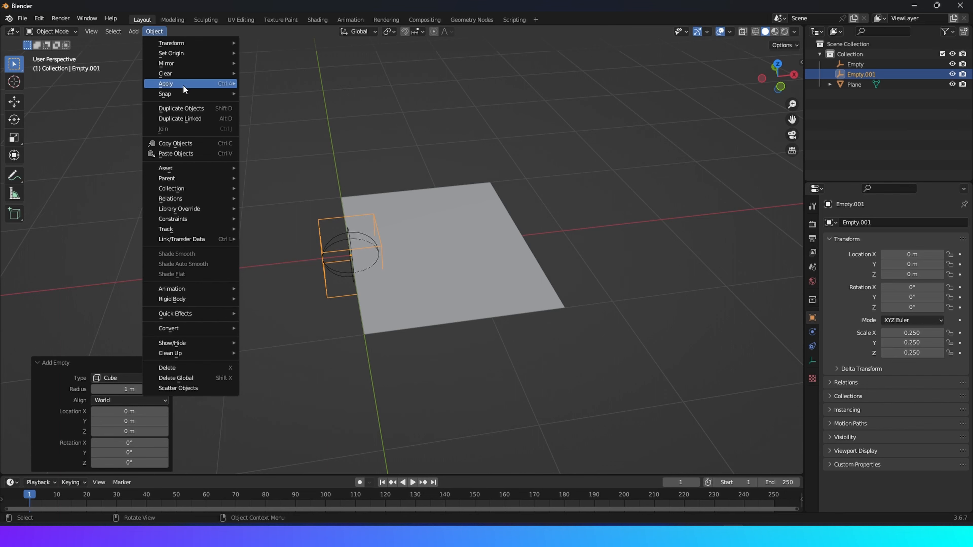
mouse_move(182, 85)
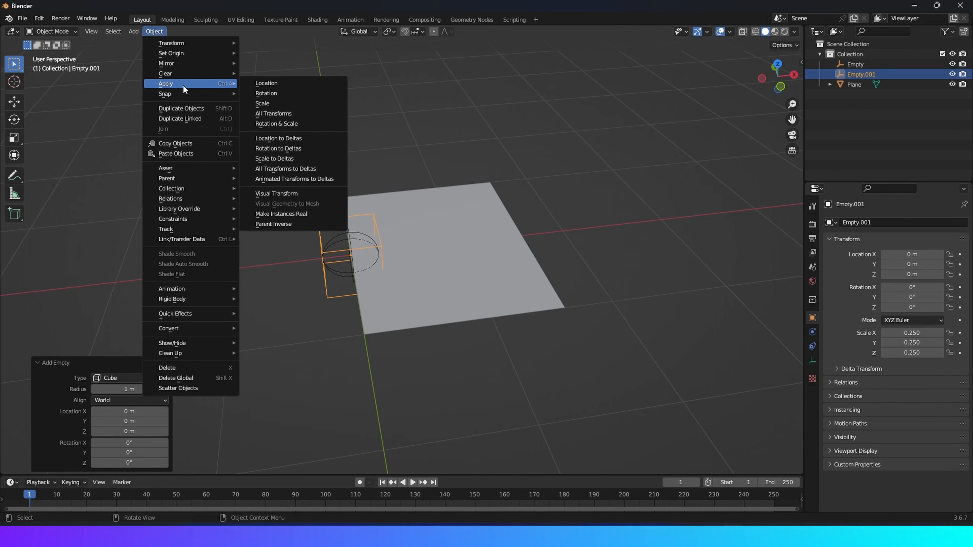
left_click(269, 103)
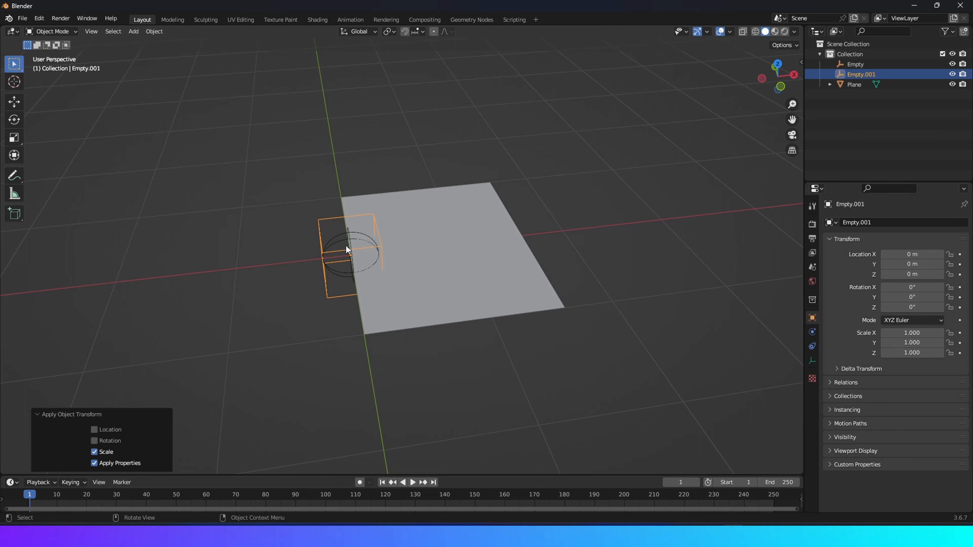
Step: Rename the cube empty as "parent"
double_click(862, 74)
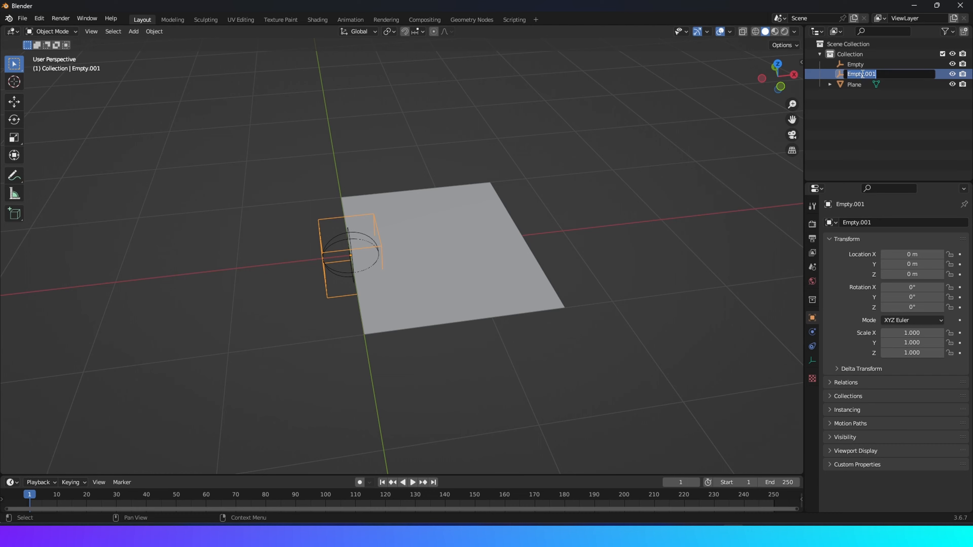
type("parent")
key("Return")
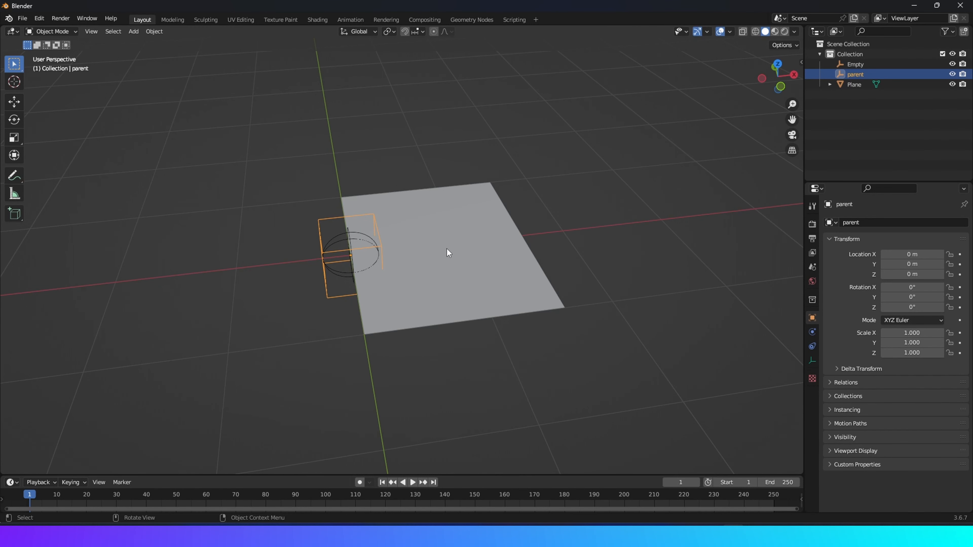
Step: Set the empty named "parent" as the plane's parent object in its relations
scroll(447, 249, "up", 2)
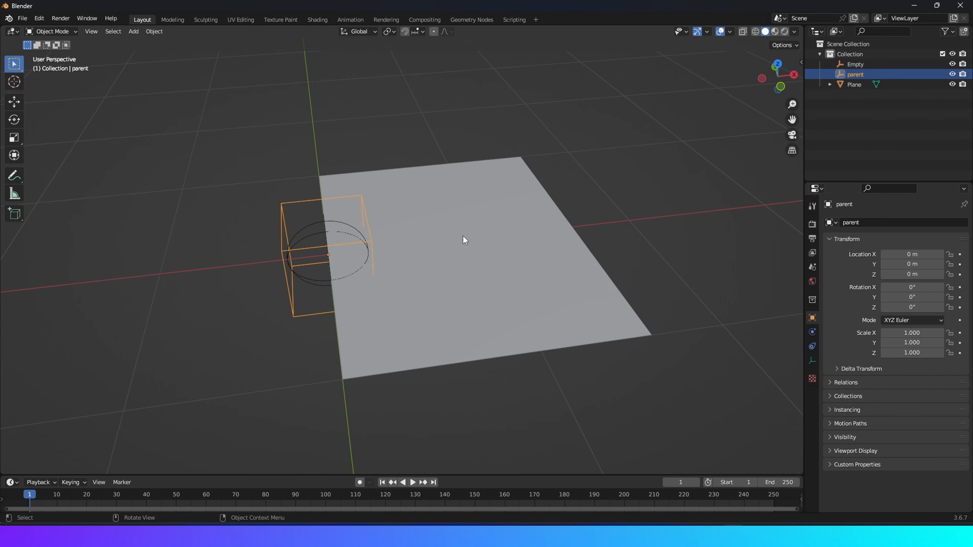
left_click(463, 235)
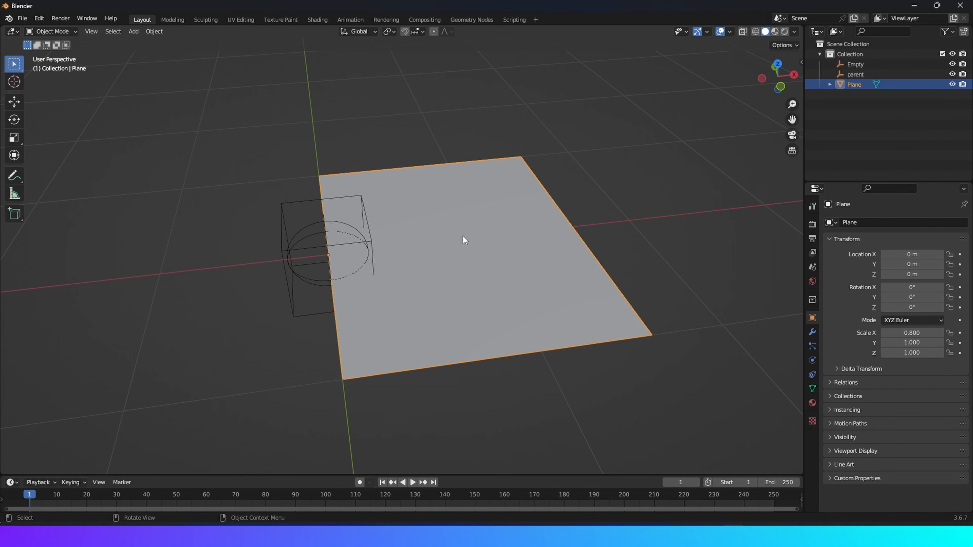
left_click(833, 382)
scroll(830, 382, "down", 2)
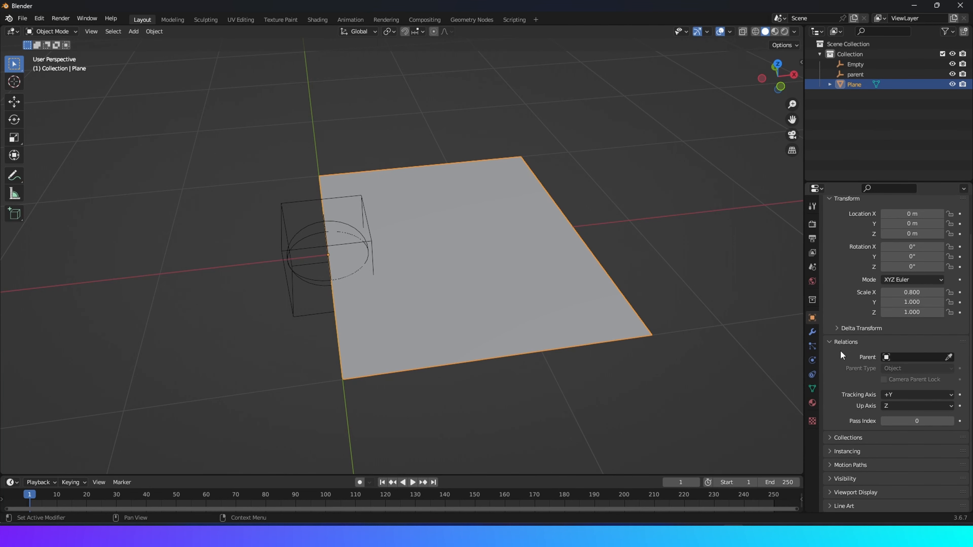
left_click(922, 356)
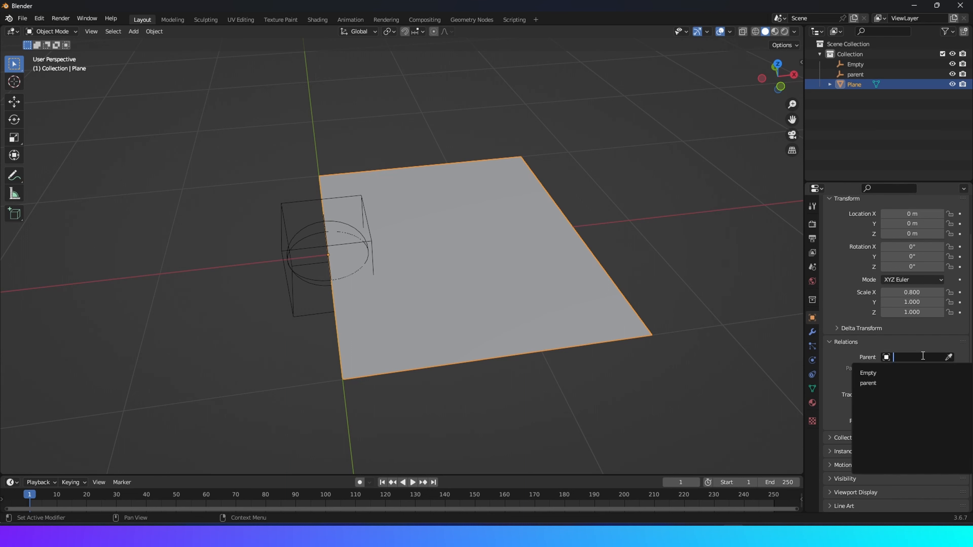
left_click(883, 383)
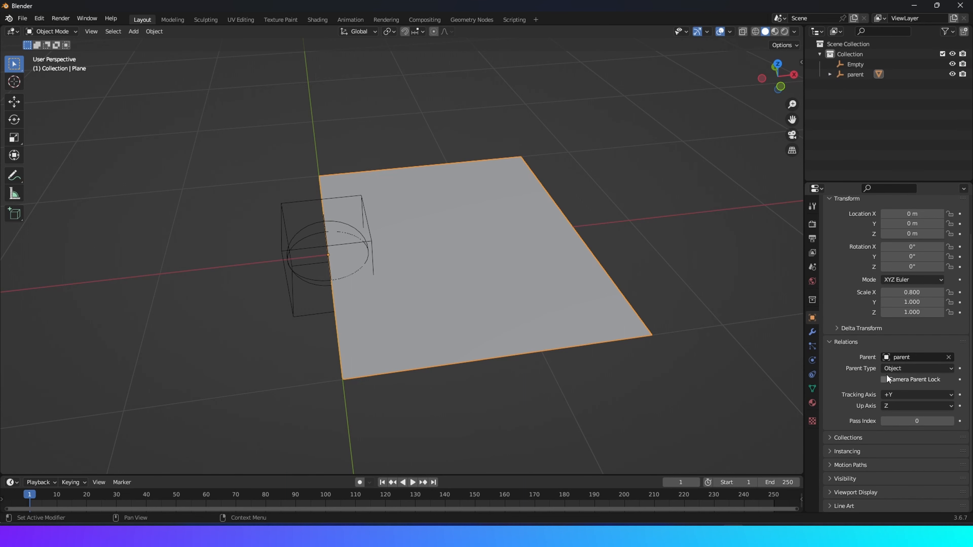
Step: Assign the empty named "parent" as the sphere empty's parent object
left_click(303, 282)
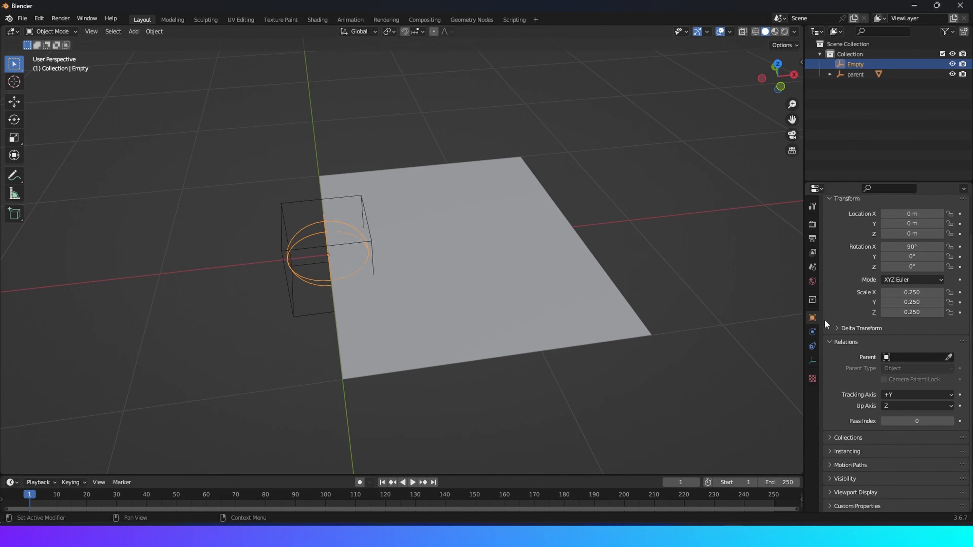
left_click(904, 355)
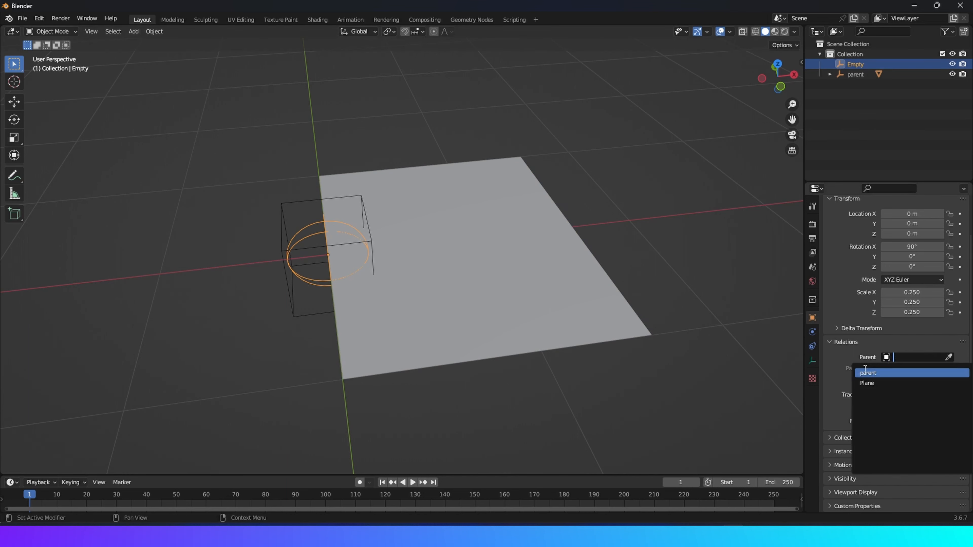
left_click(880, 373)
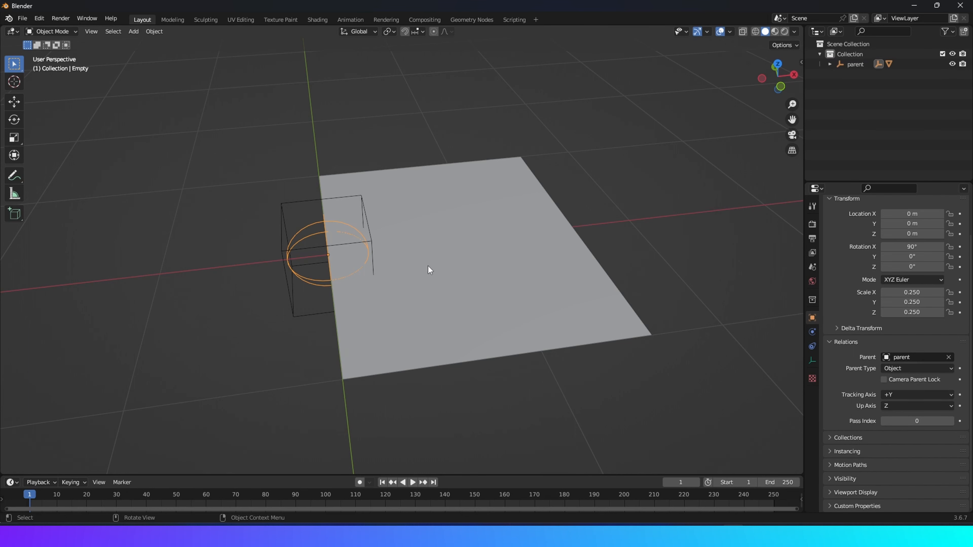
Step: Test a slight Y rotation on the parent cube empty, and keyframe its Y rotation at 0° on frame 1 with the timeline enlarged
left_click(283, 210)
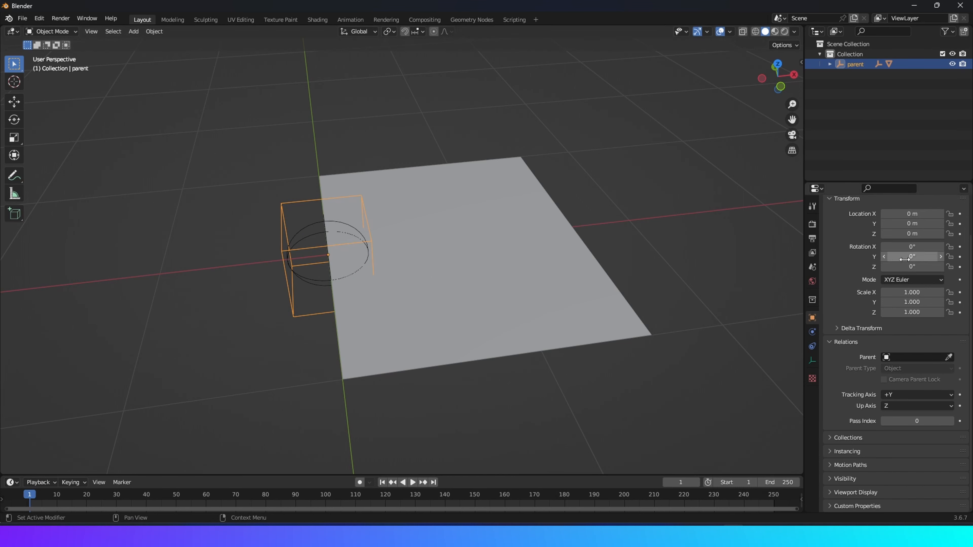
left_click_drag(912, 256, 870, 256)
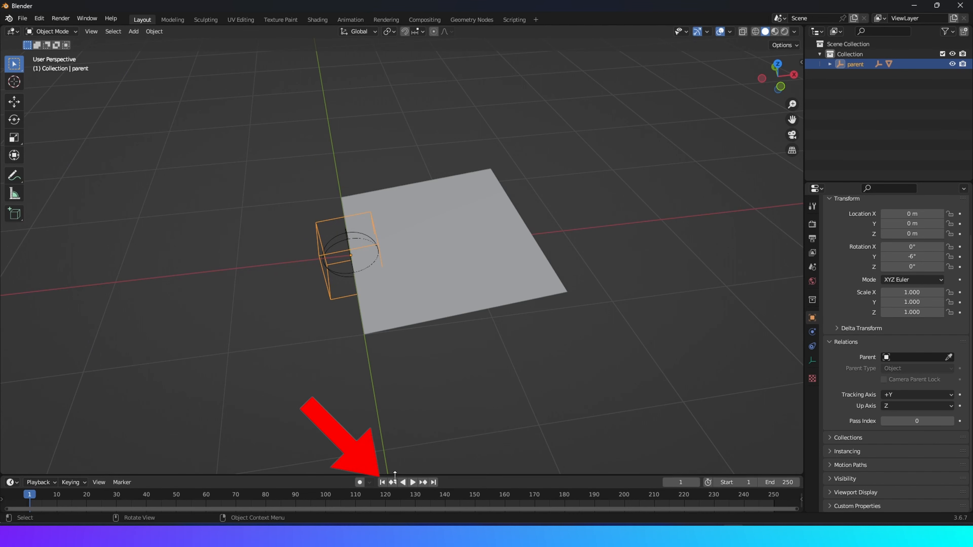
left_click_drag(398, 476, 401, 421)
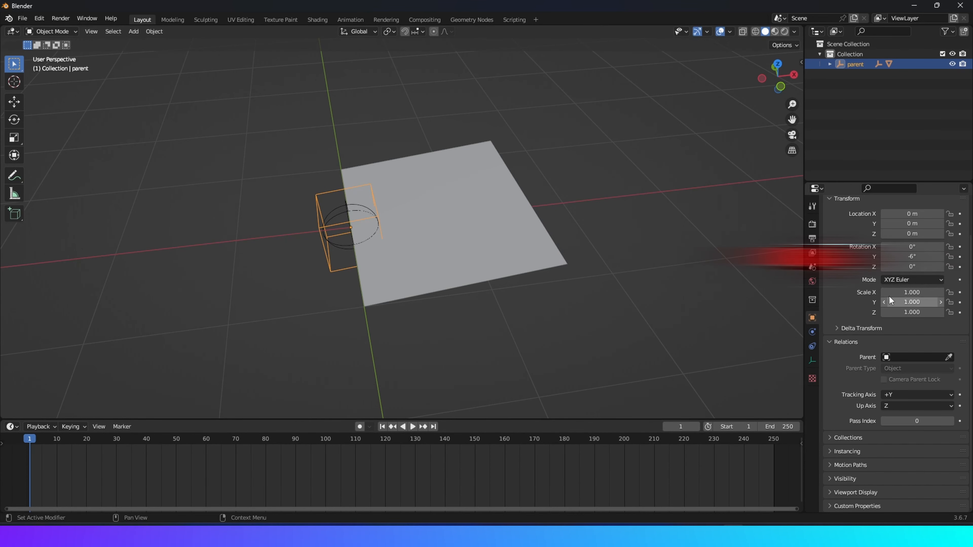
left_click(915, 258)
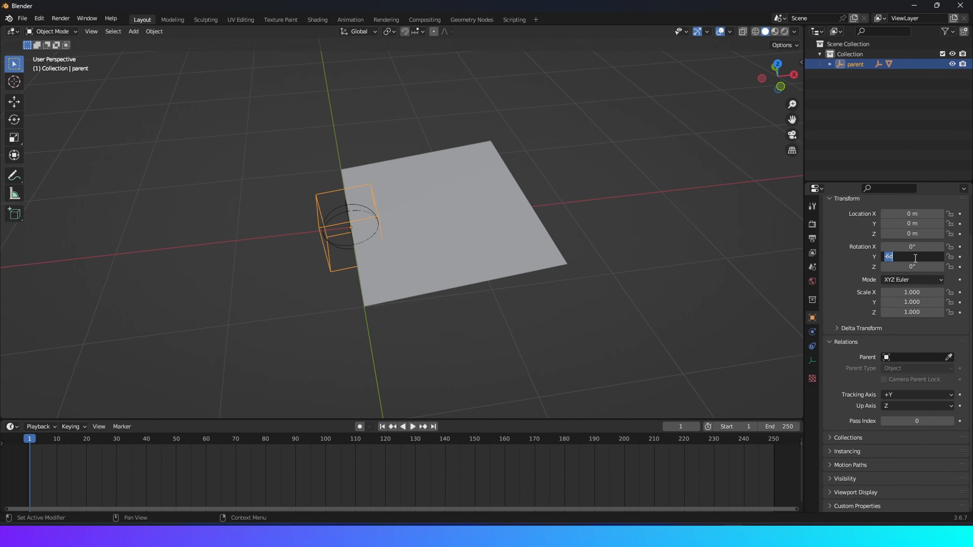
type("0")
key("Return")
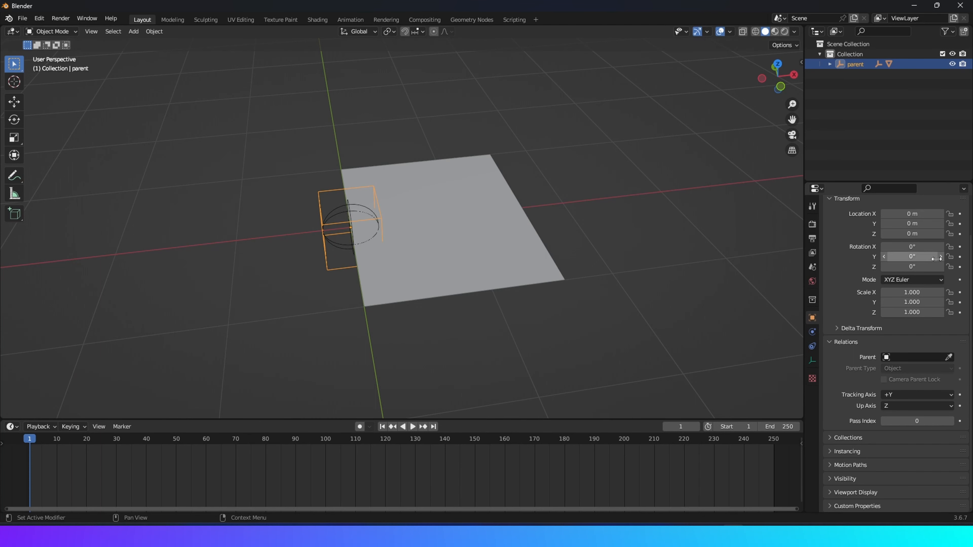
left_click(960, 256)
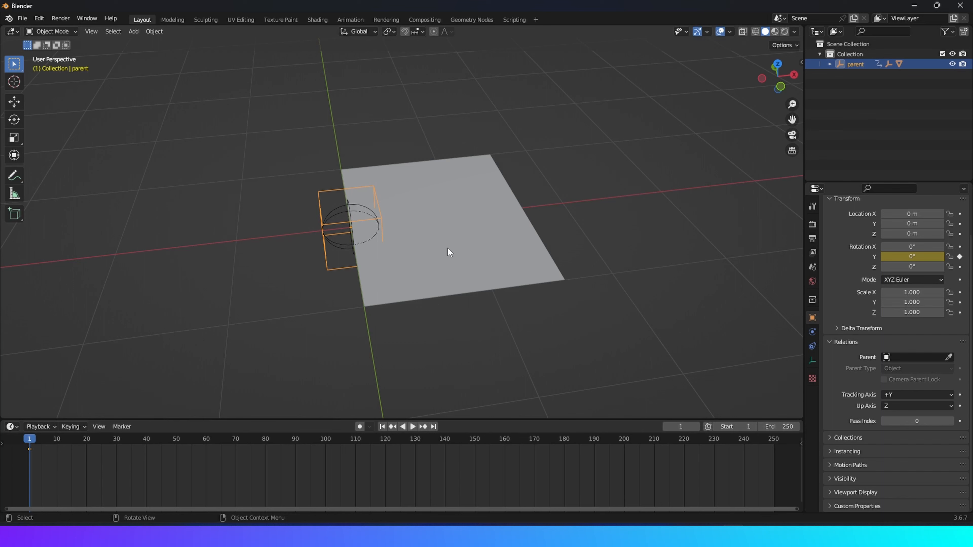
Step: Keyframe the parent empty's Y rotation at -180° on frame 100
left_click(667, 425)
type("100")
key("Return")
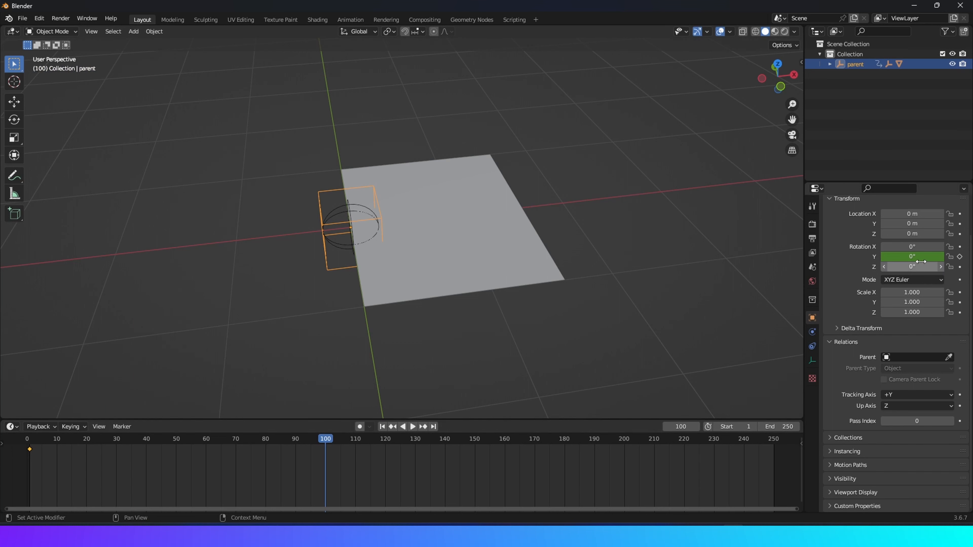
left_click_drag(915, 256, 796, 256)
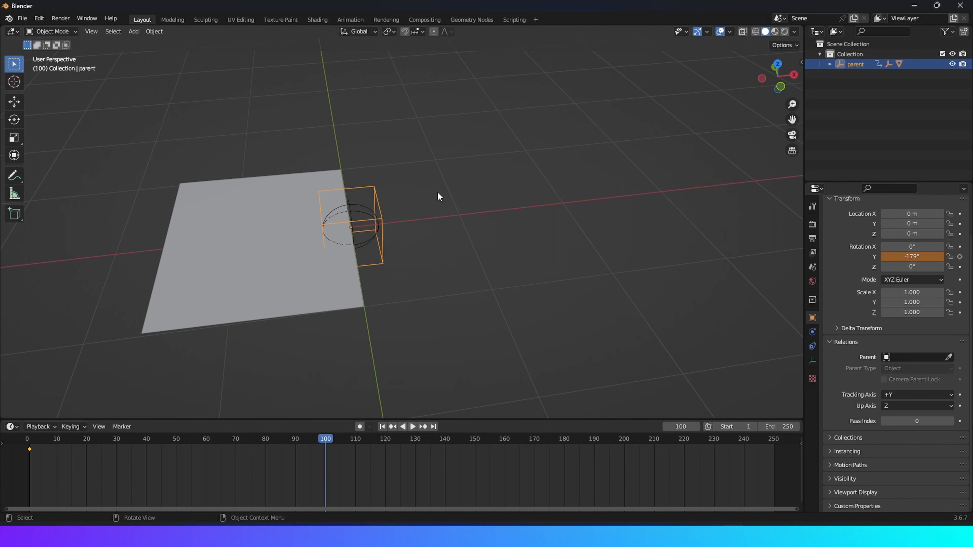
left_click(913, 257)
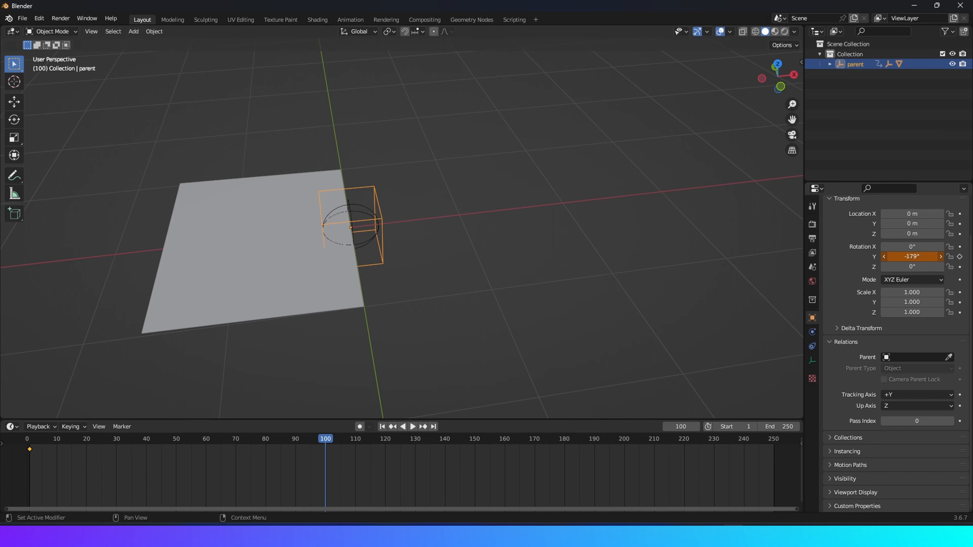
type("-180")
key("Return")
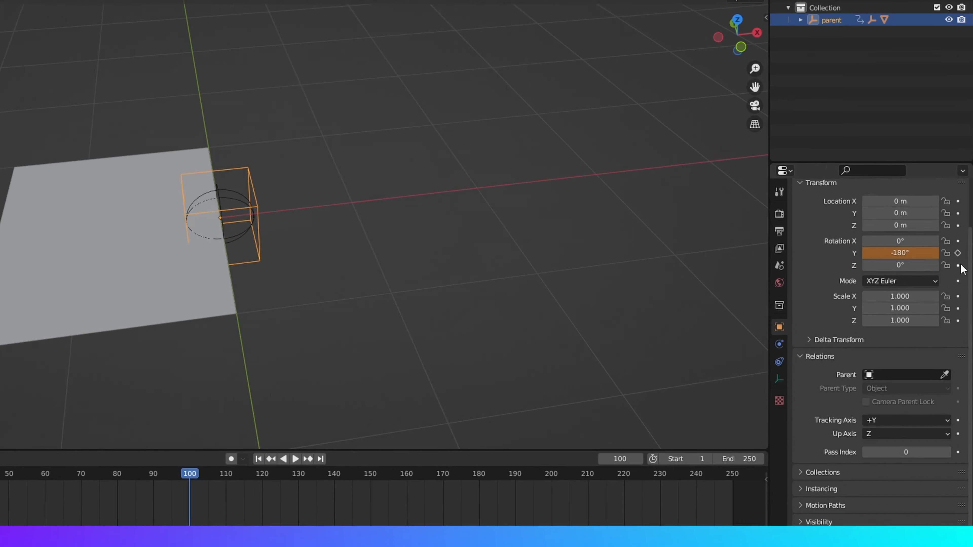
left_click(959, 256)
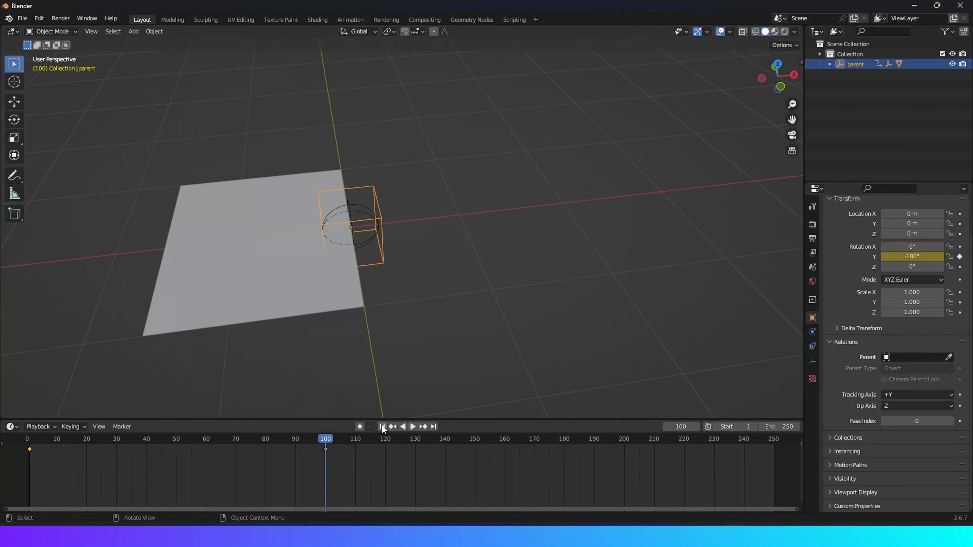
Step: Play back the plane's turning animation from the first frame and stop it
left_click(382, 427)
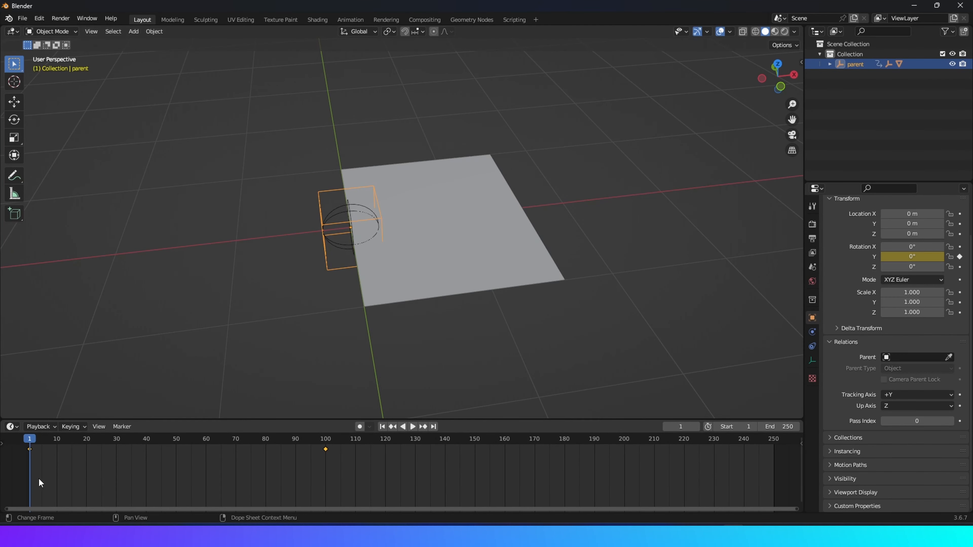
left_click(413, 427)
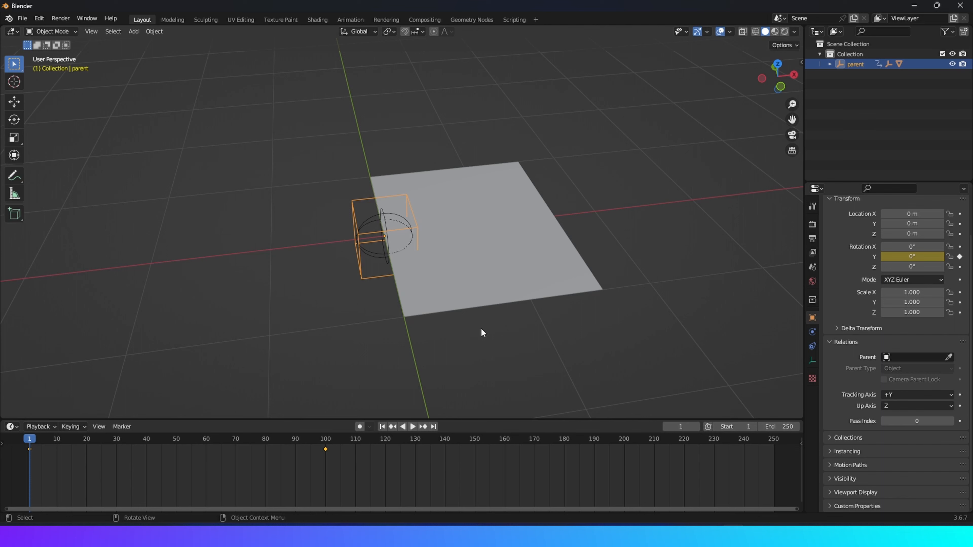
left_click(412, 427)
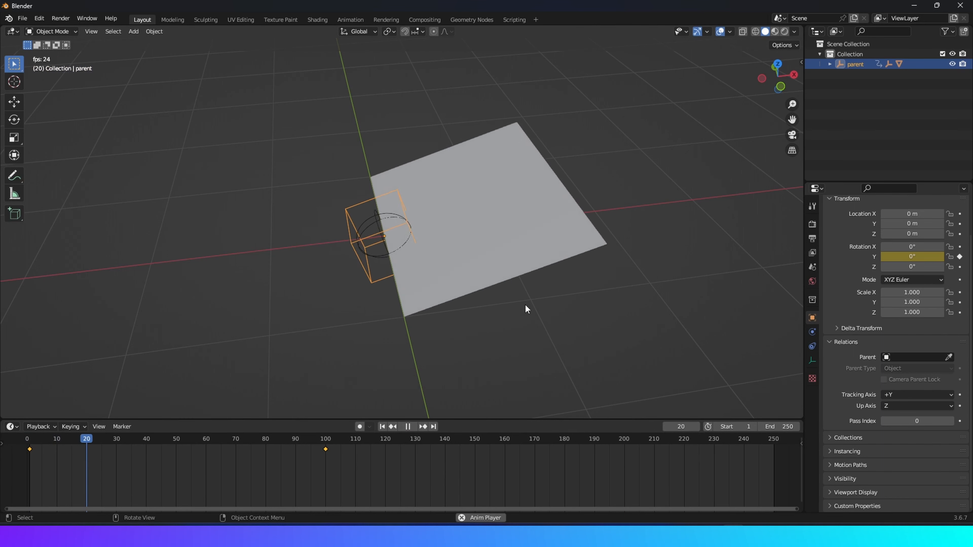
key("Escape")
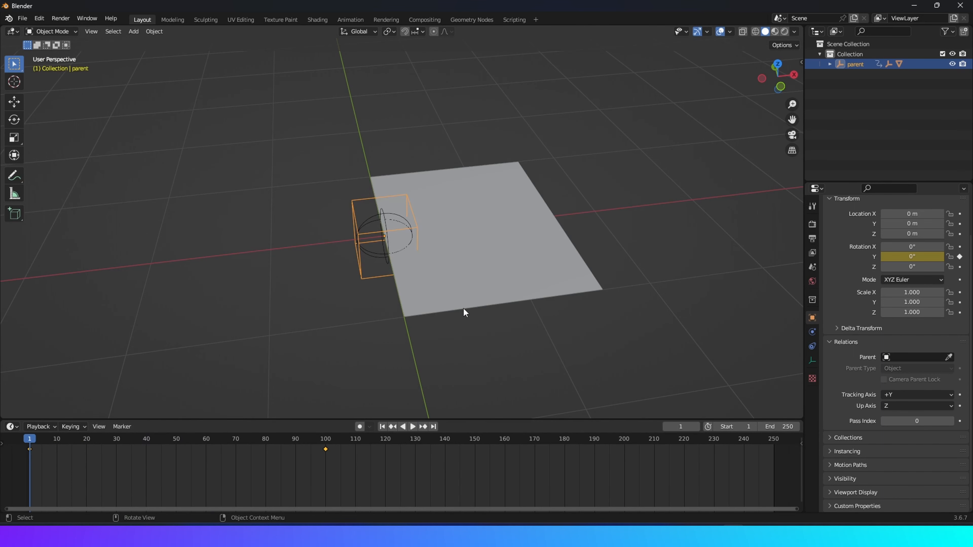
Step: Add a Simple Deform modifier to the plane, set to Bend with the sphere empty "Empty" as its origin
left_click(471, 261)
scroll(481, 265, "up", 1)
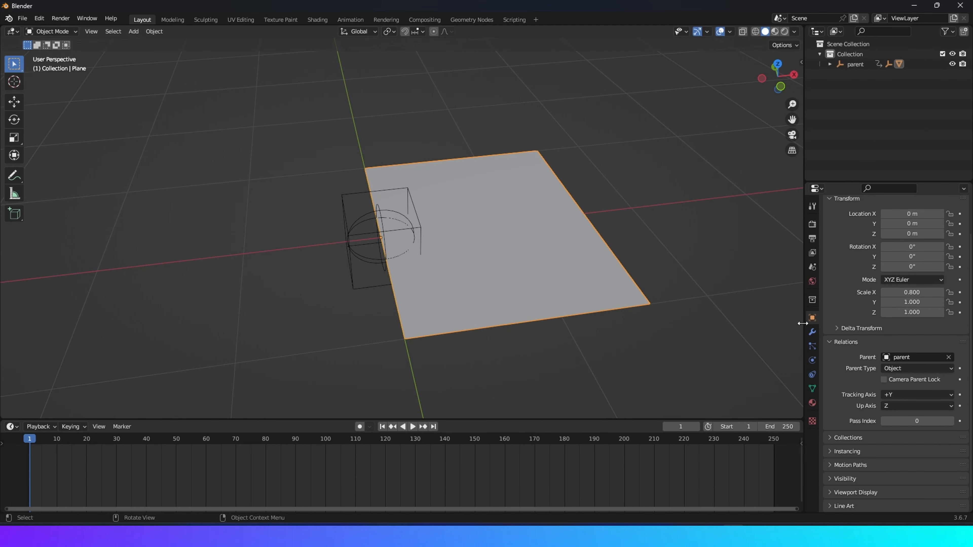
left_click(813, 332)
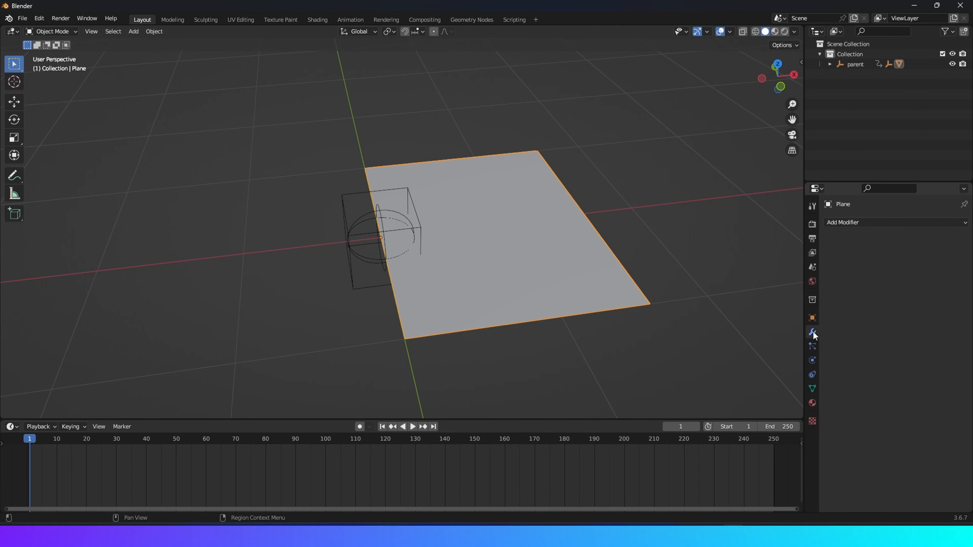
left_click(849, 223)
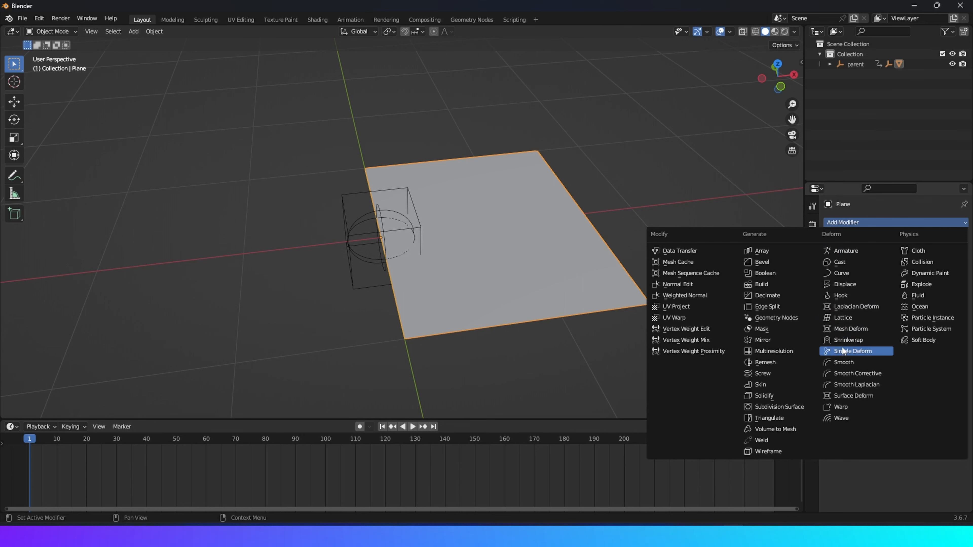
left_click(855, 351)
left_click(878, 254)
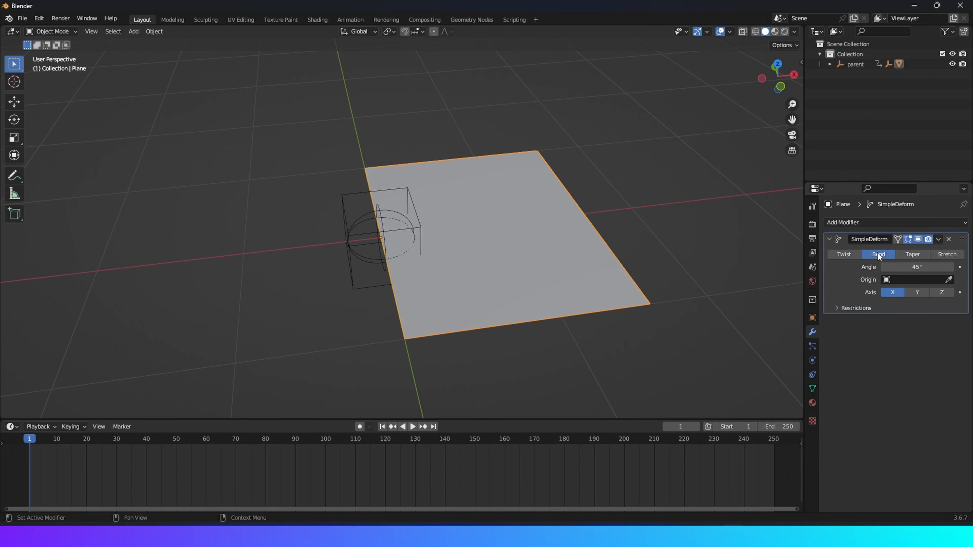
left_click(907, 279)
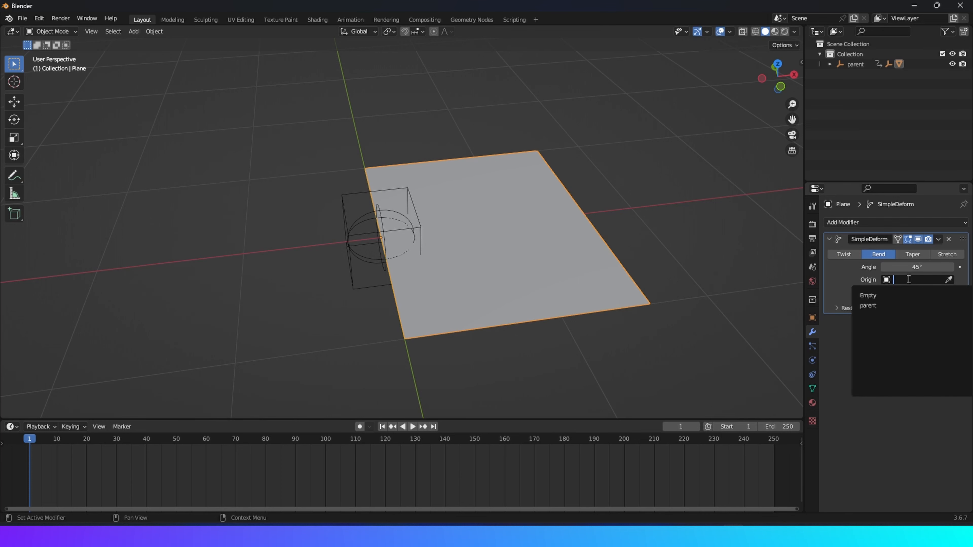
left_click(874, 292)
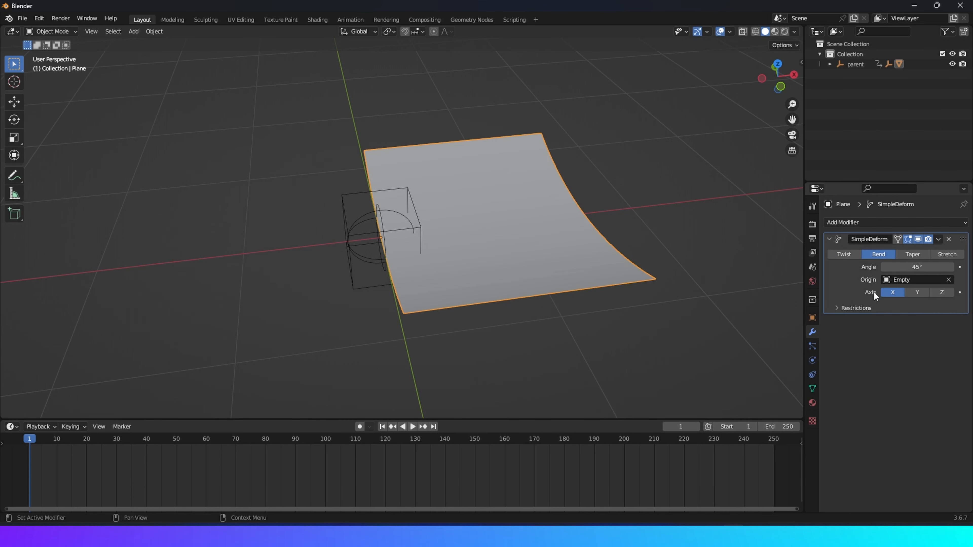
Step: Set the plane's bend deformation to the Z axis with an angle of -45°
left_click(943, 292)
middle_click_drag(716, 268, 623, 315)
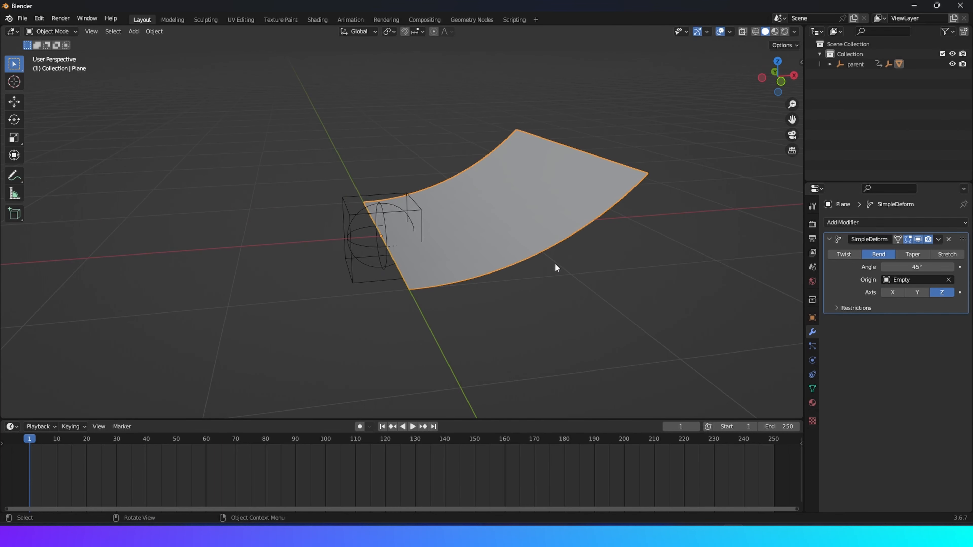
middle_click_drag(557, 268, 545, 284)
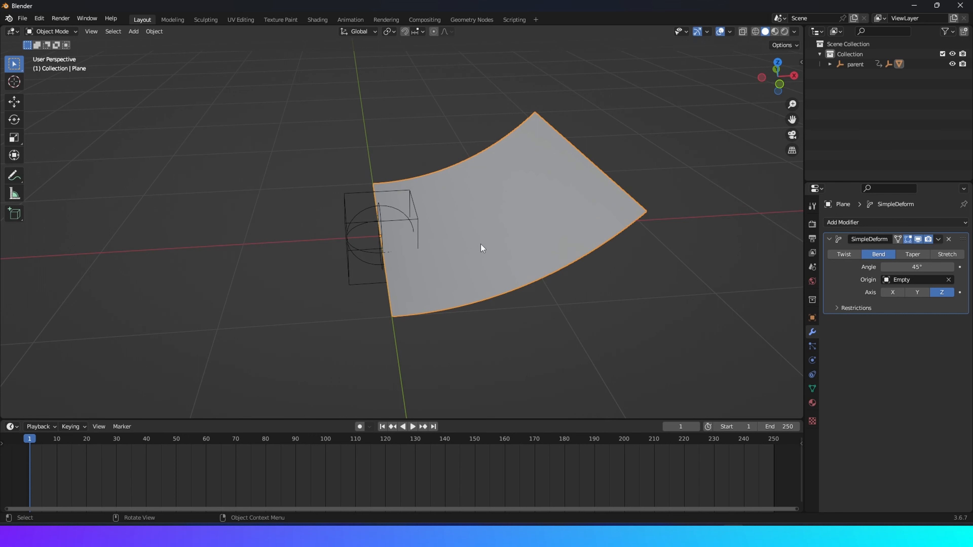
left_click(917, 268)
type("-458")
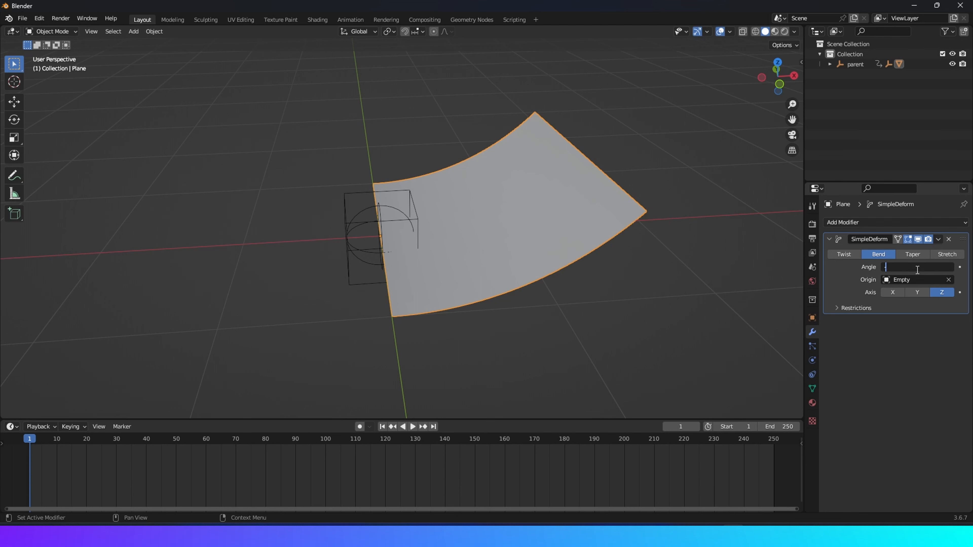
key("Return")
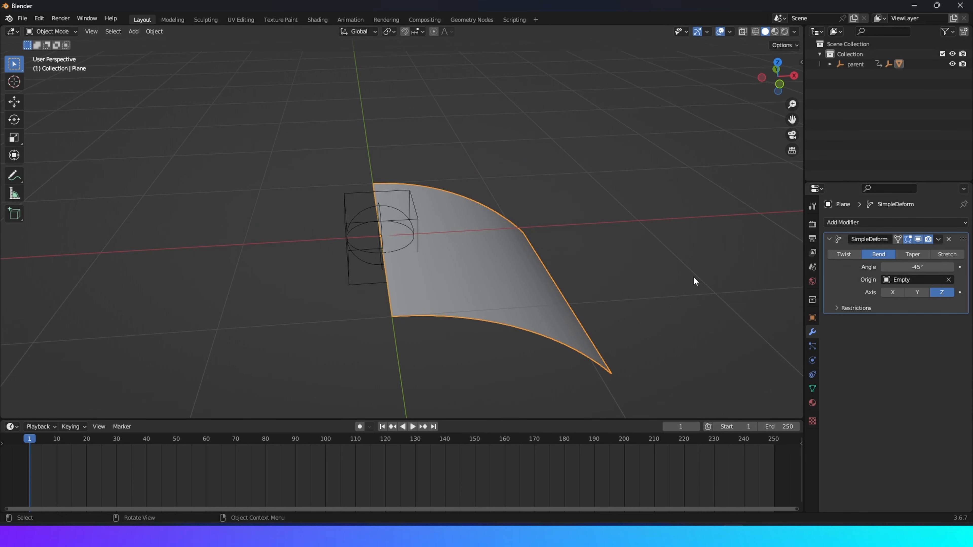
Step: Keyframe the plane's Simple Deform bend angle at 0° on frame 1
scroll(519, 292, "down", 2)
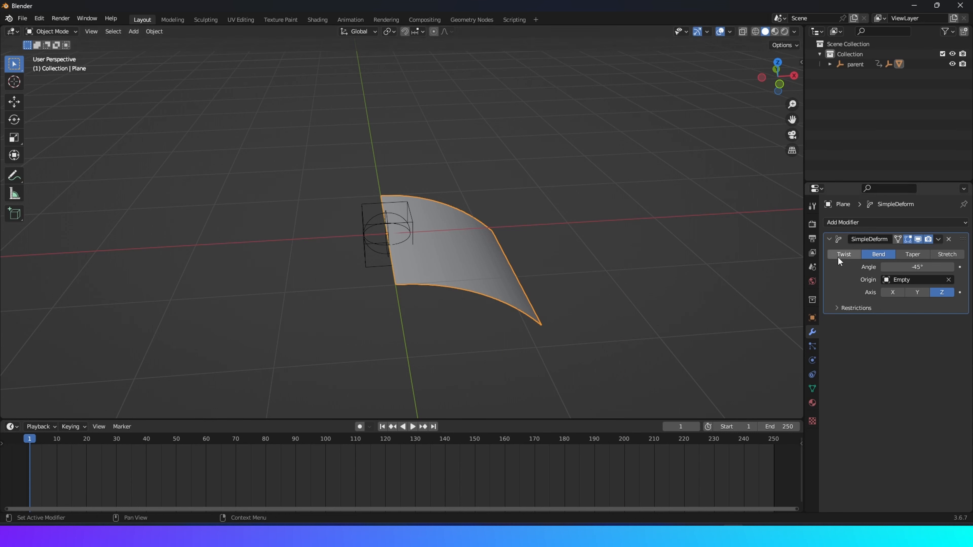
left_click(919, 267)
type("0")
key("Return")
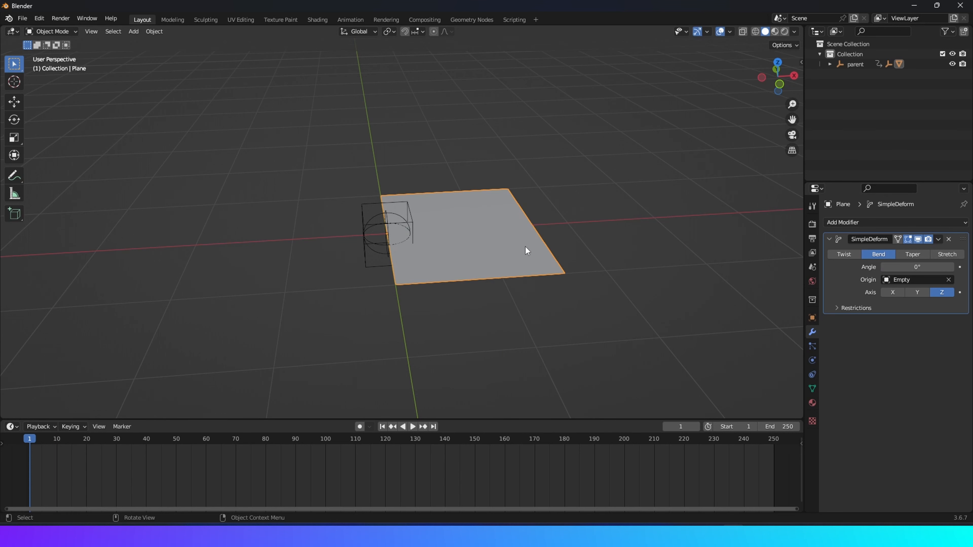
left_click(960, 267)
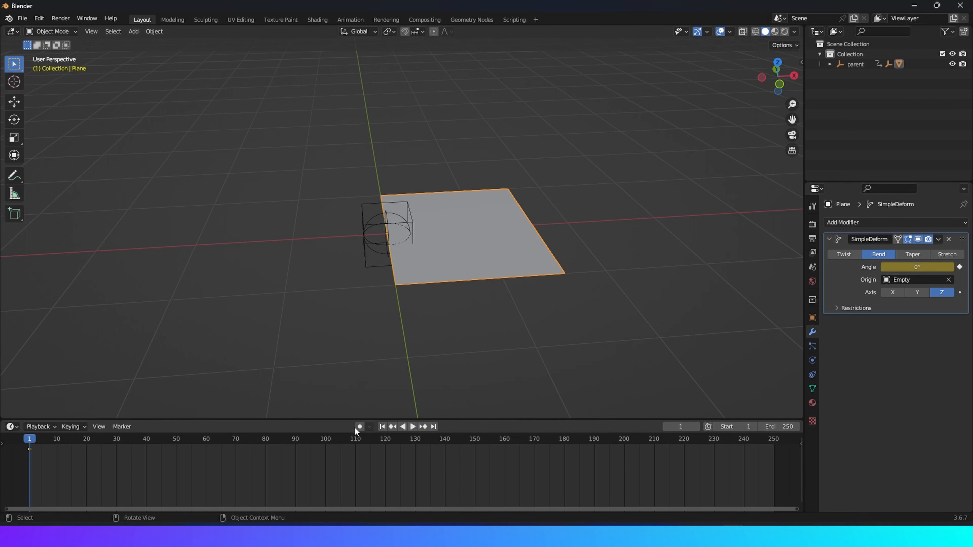
Step: Keyframe the plane's Simple Deform bend angle at -135° on frame 50
left_click(176, 440)
scroll(198, 461, "up", 2)
middle_click_drag(388, 140, 430, 161)
left_click(921, 268)
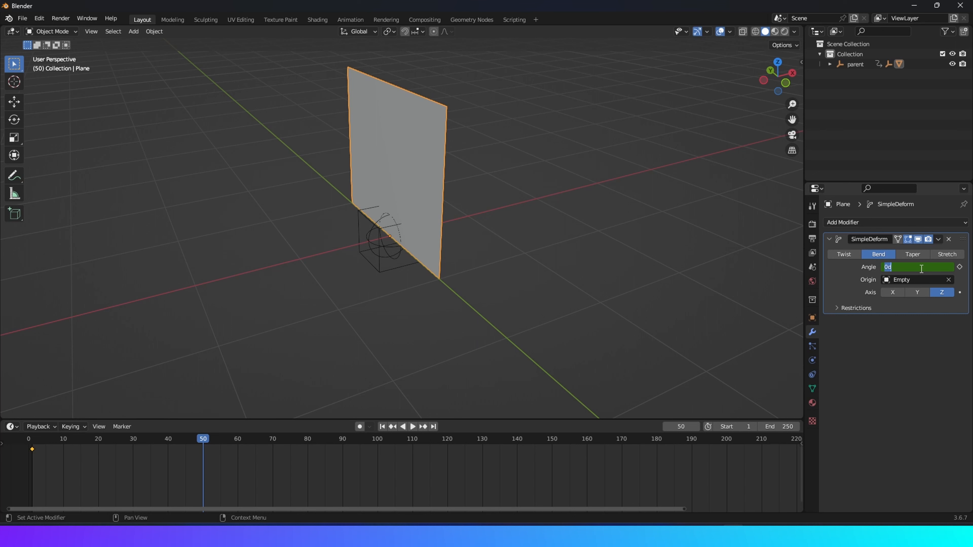
type("-135")
key("Return")
middle_click_drag(563, 193, 549, 185)
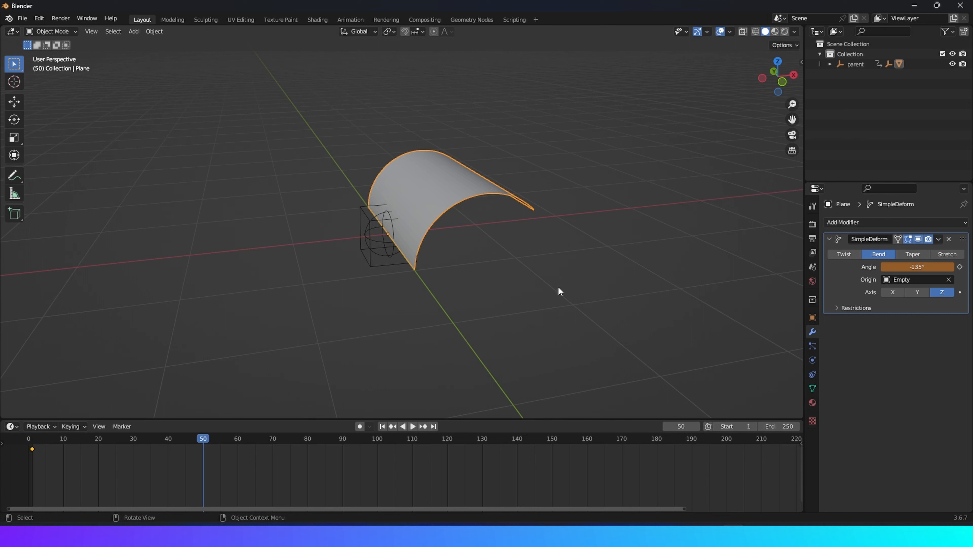
left_click(960, 267)
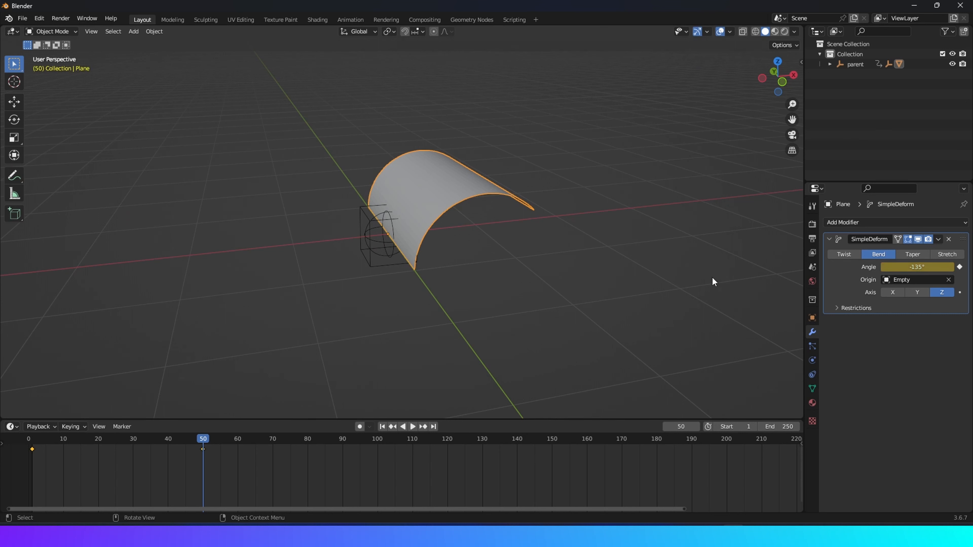
Step: Keyframe the plane's Simple Deform bend angle at 0° on frame 100
left_click(376, 441)
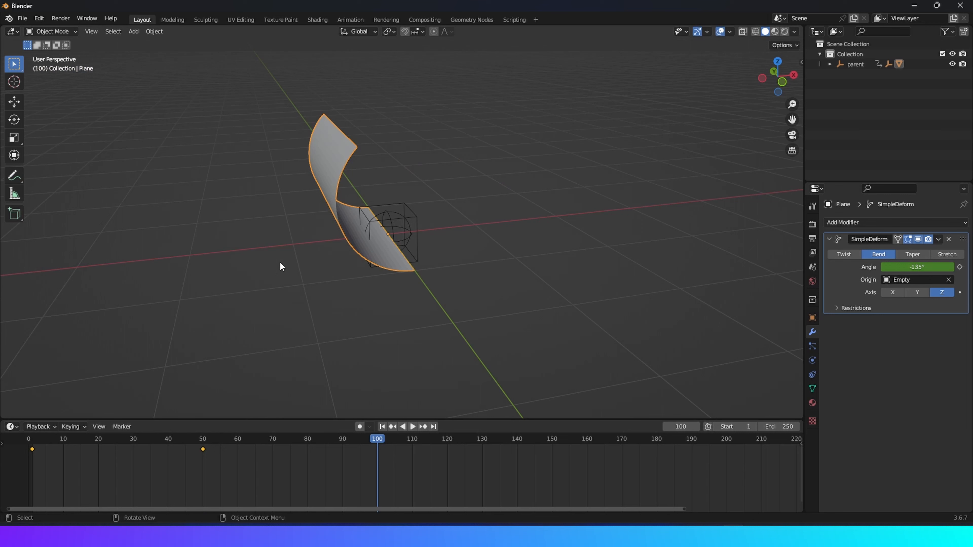
left_click(923, 267)
type("0")
key("Return")
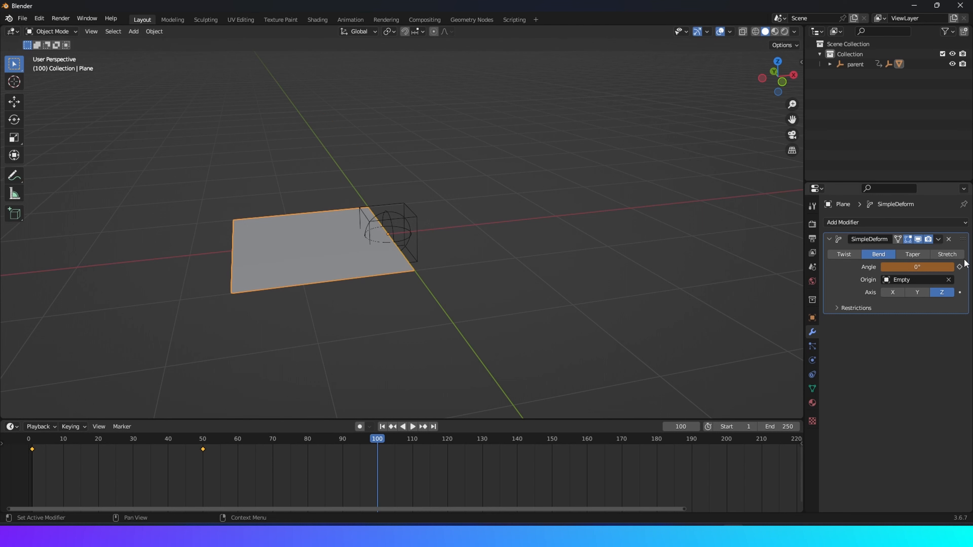
left_click(960, 267)
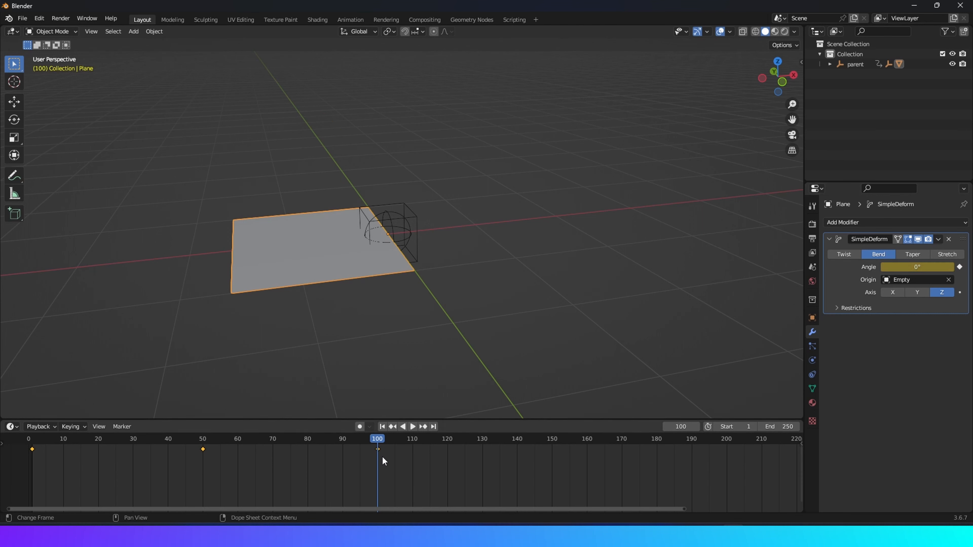
Step: Play back the bending page turn from the first frame and stop it
left_click(382, 427)
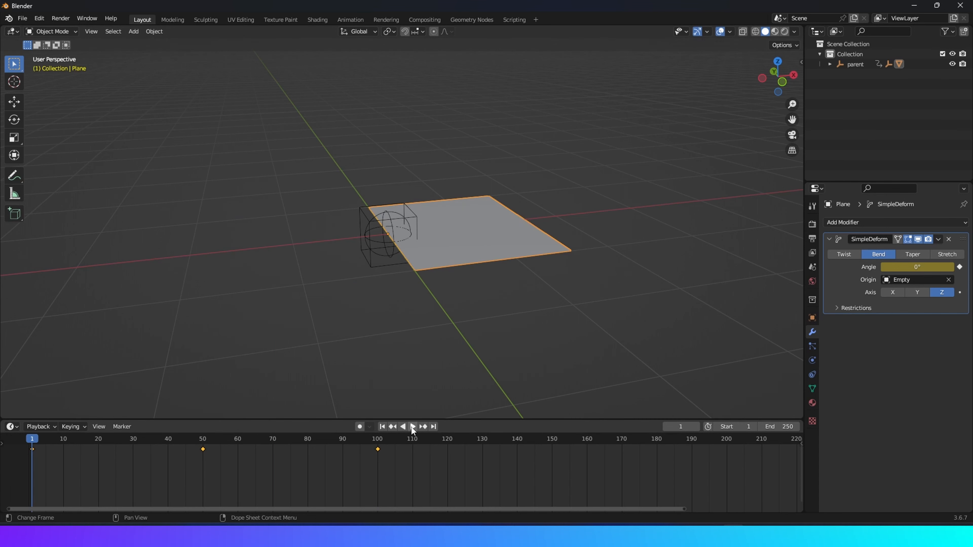
left_click(412, 426)
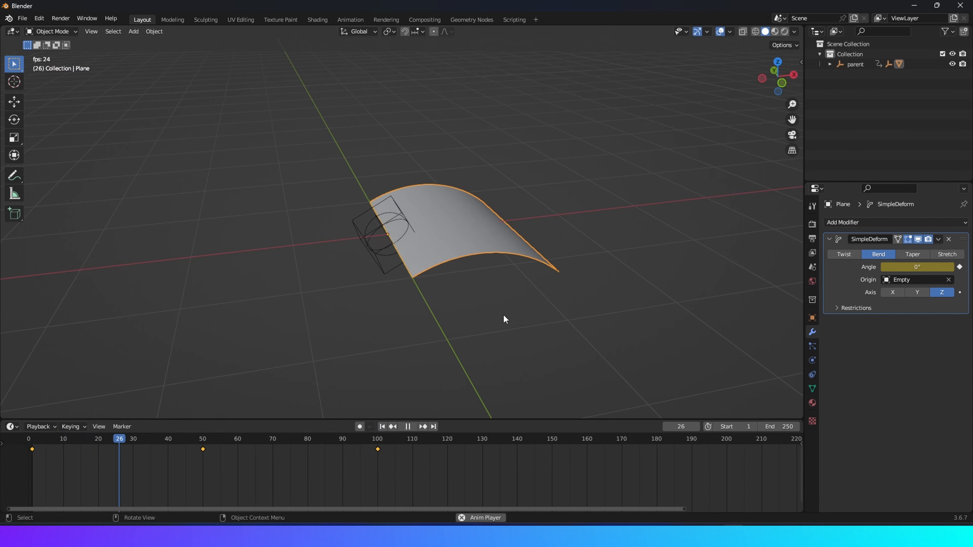
key("space")
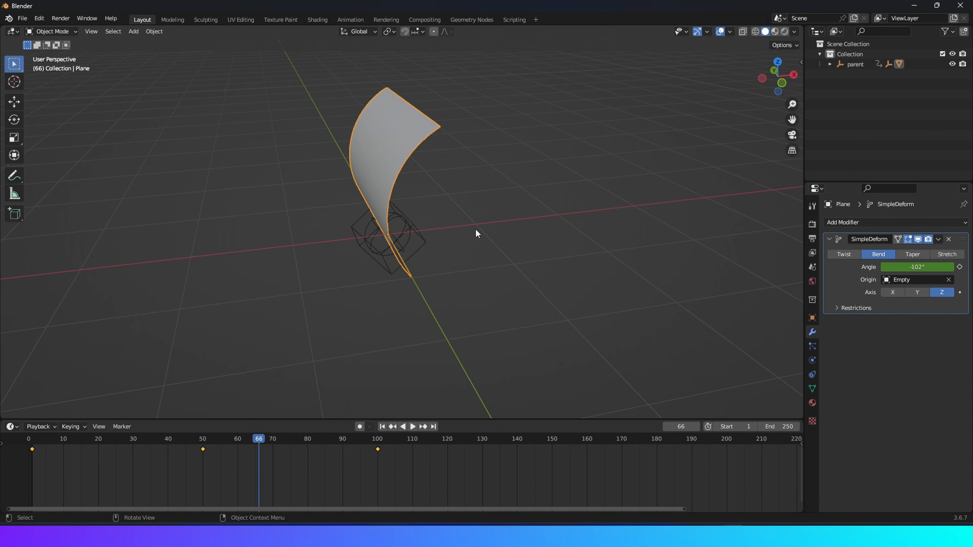
Step: Keyframe the plane's Simple Deform bend angle at -75° on frame 15
left_click(685, 426)
type("5")
key("Return")
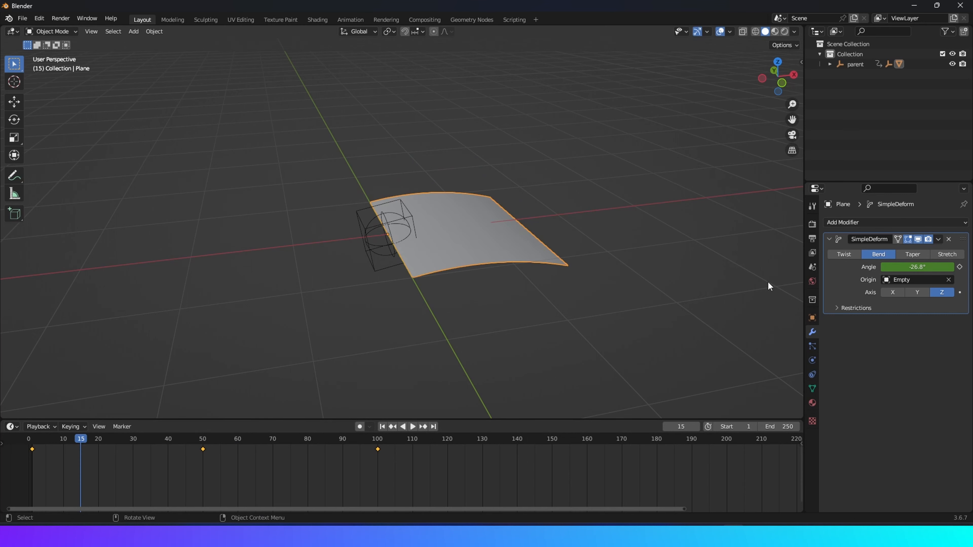
left_click(918, 267)
type("-75")
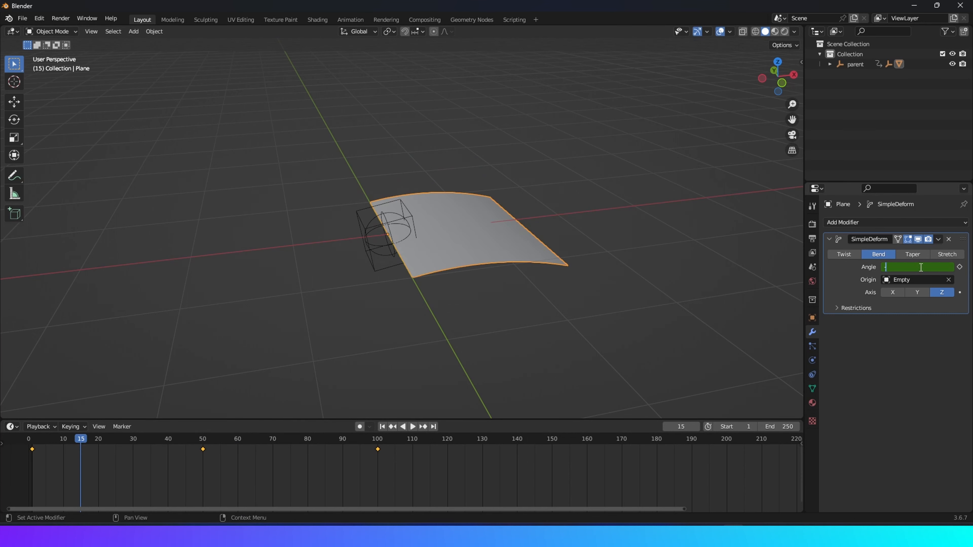
key("Return")
left_click(959, 267)
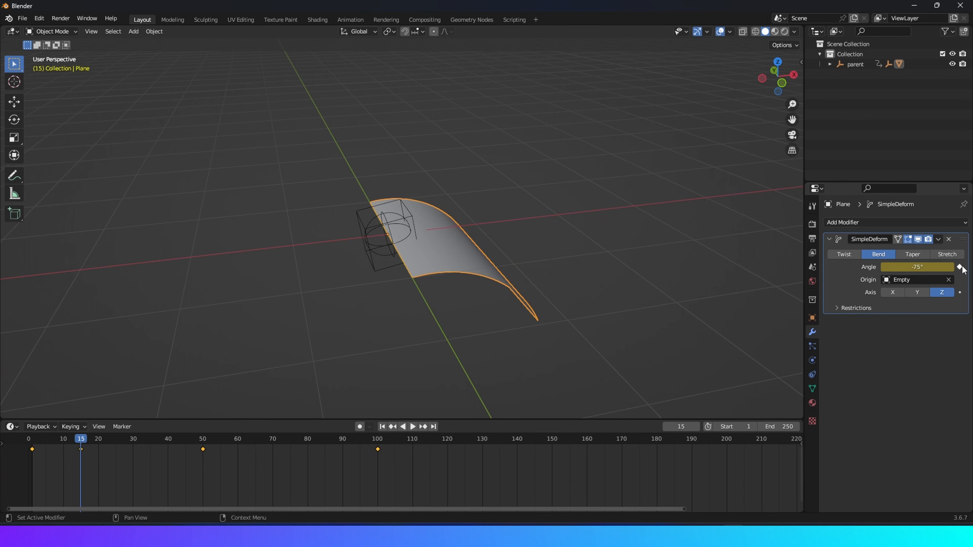
Step: Play back the animation from the first frame to check the early bend of the page, and stop it
middle_click_drag(521, 352, 390, 428)
left_click(383, 426)
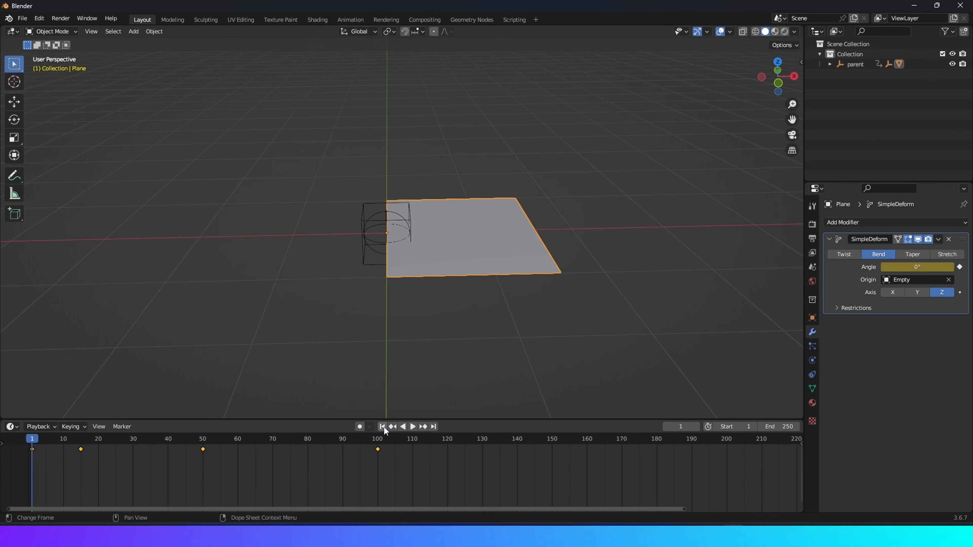
left_click(413, 426)
middle_click_drag(508, 351, 539, 334)
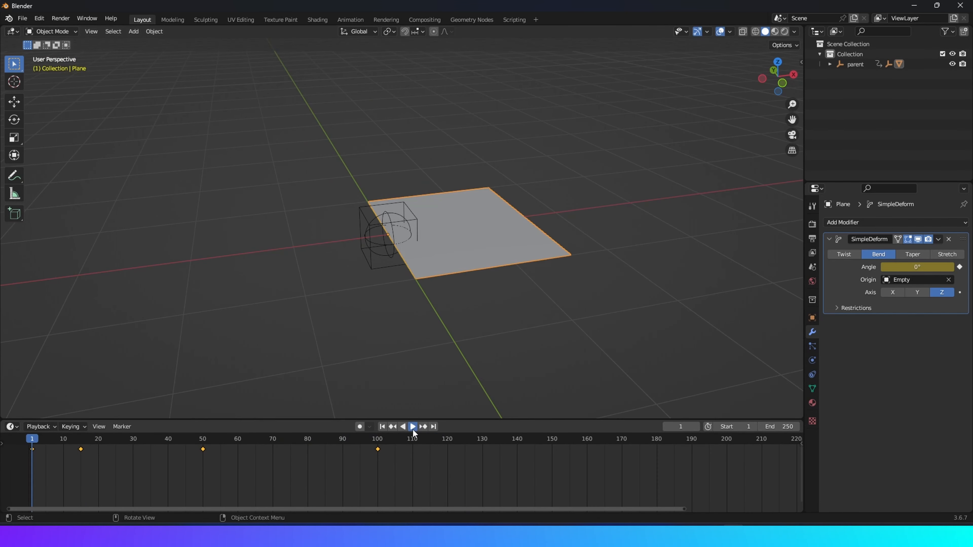
left_click(413, 427)
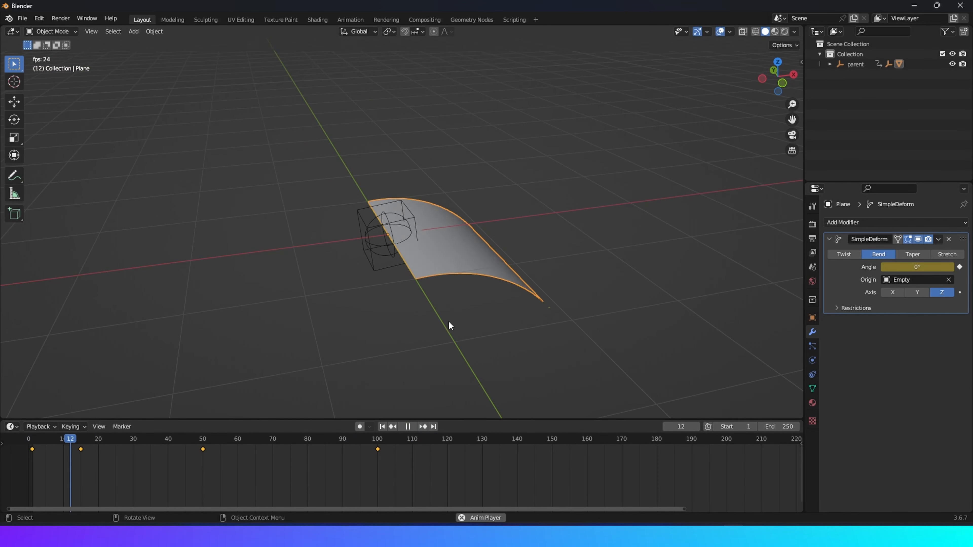
left_click(407, 426)
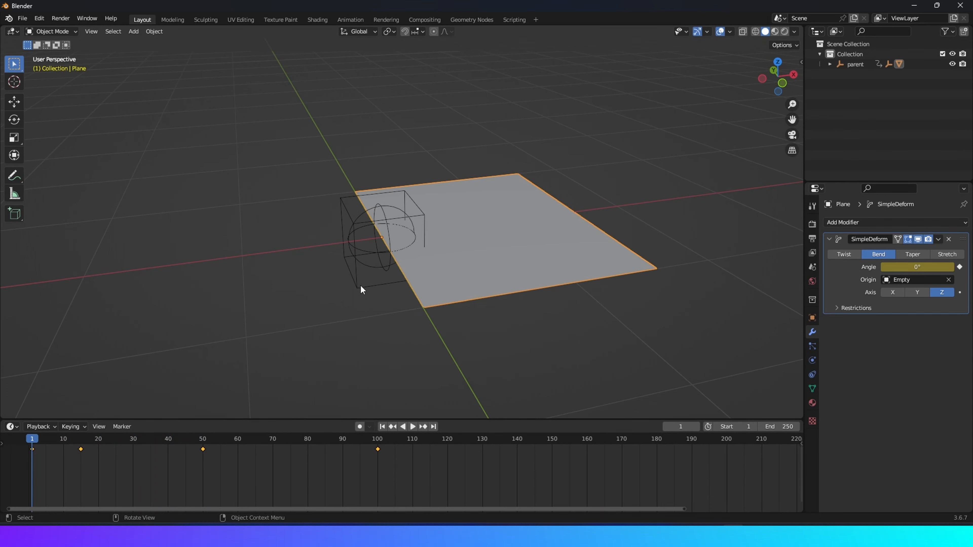
Step: Keyframe the parent empty's Y rotation at -5.5° on frame 5
left_click(355, 284)
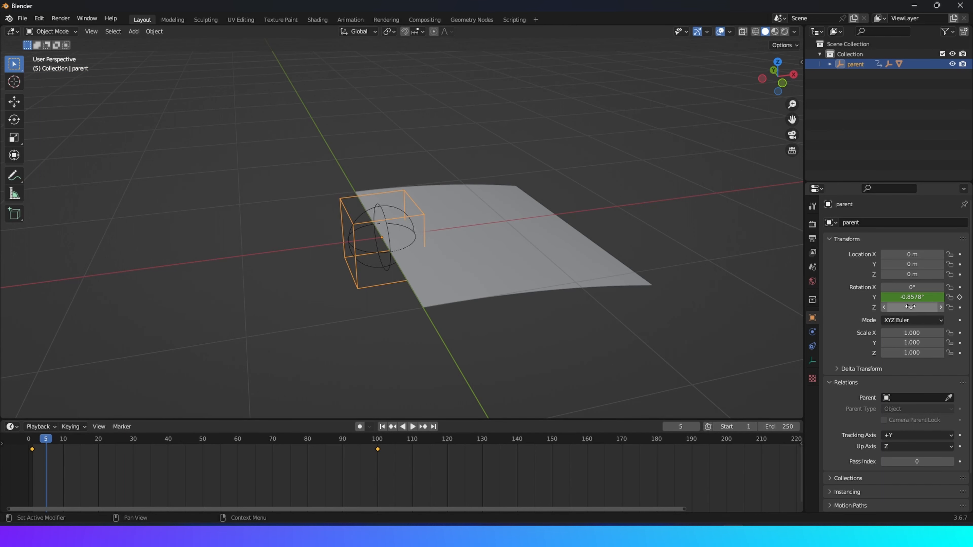
left_click(918, 297)
type("-5.5")
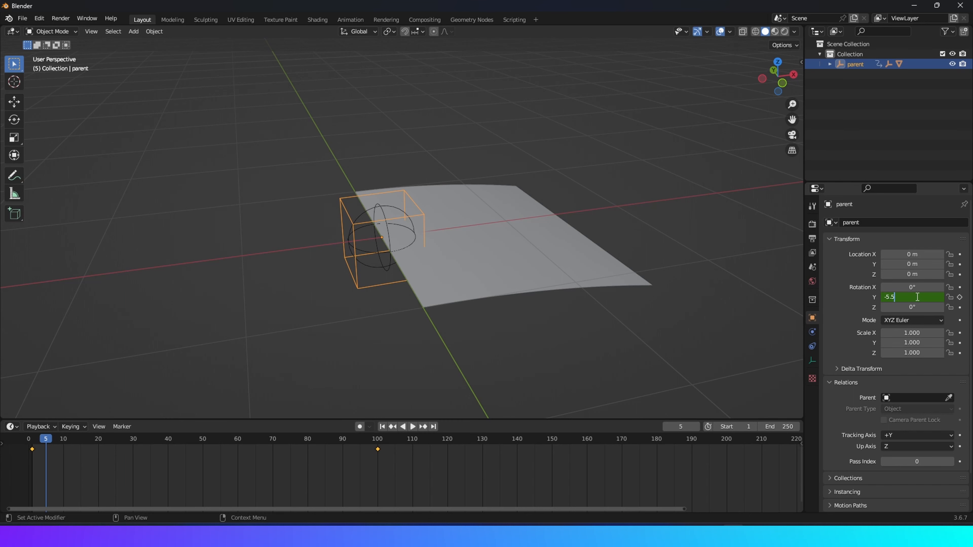
key("Return")
left_click(959, 298)
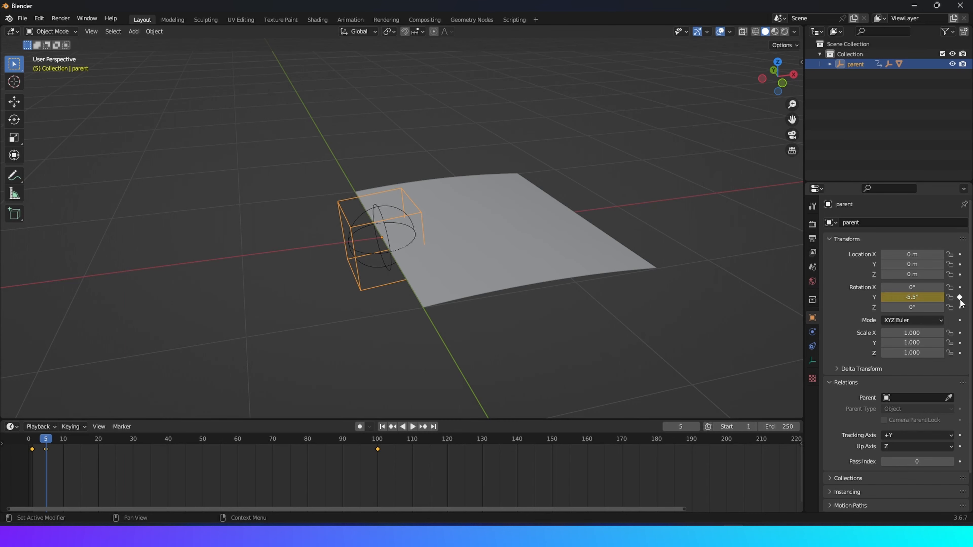
Step: Keyframe the parent empty's Y rotation at -22° on frame 10
left_click(681, 425)
type("10")
key("Return")
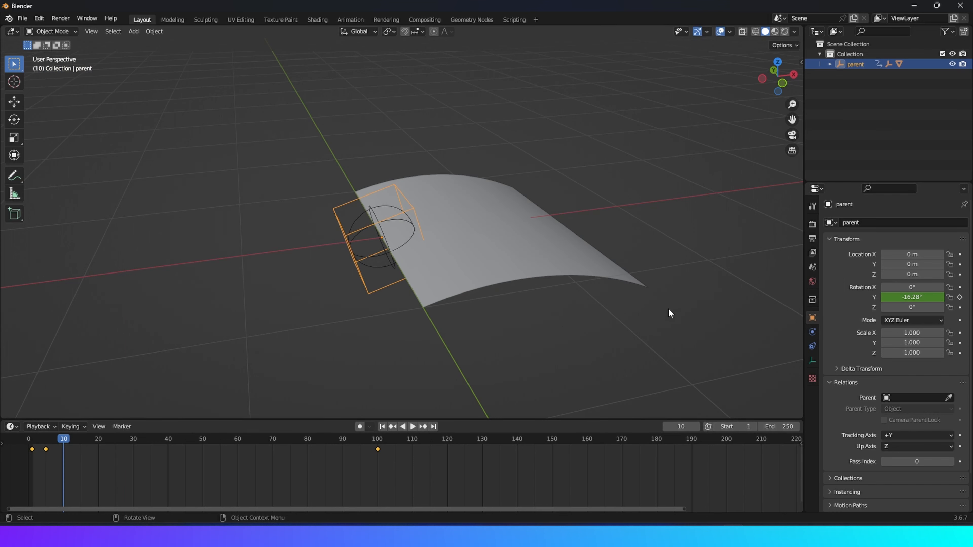
left_click(914, 297)
type("-22")
key("Return")
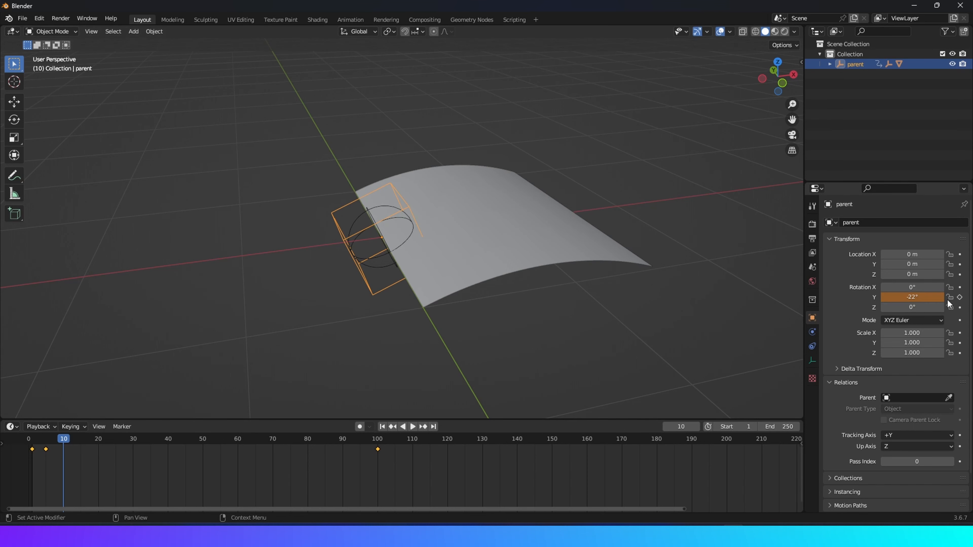
left_click(959, 298)
Step: Keyframe the parent empty's Y rotation at -38° on frame 15
left_click(680, 423)
type("15")
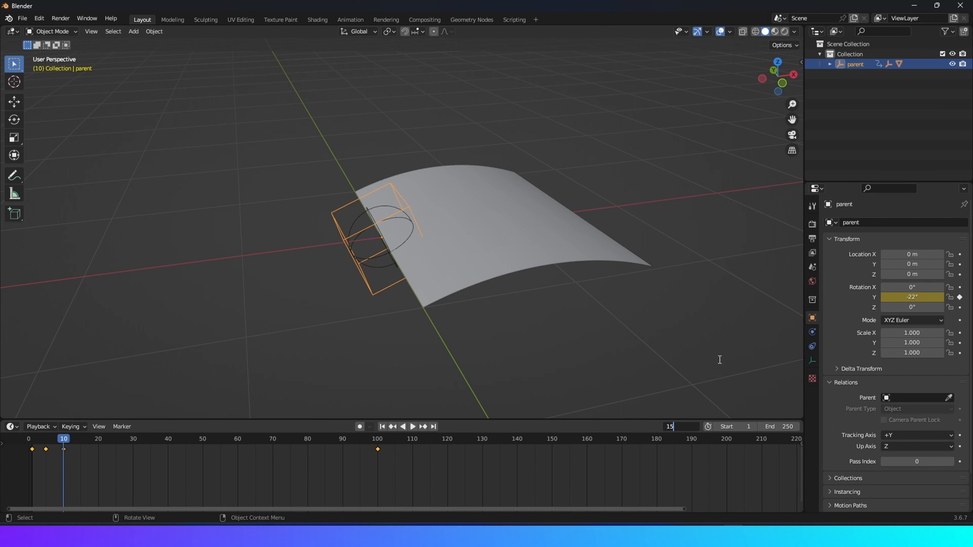
key("Return")
double_click(916, 296)
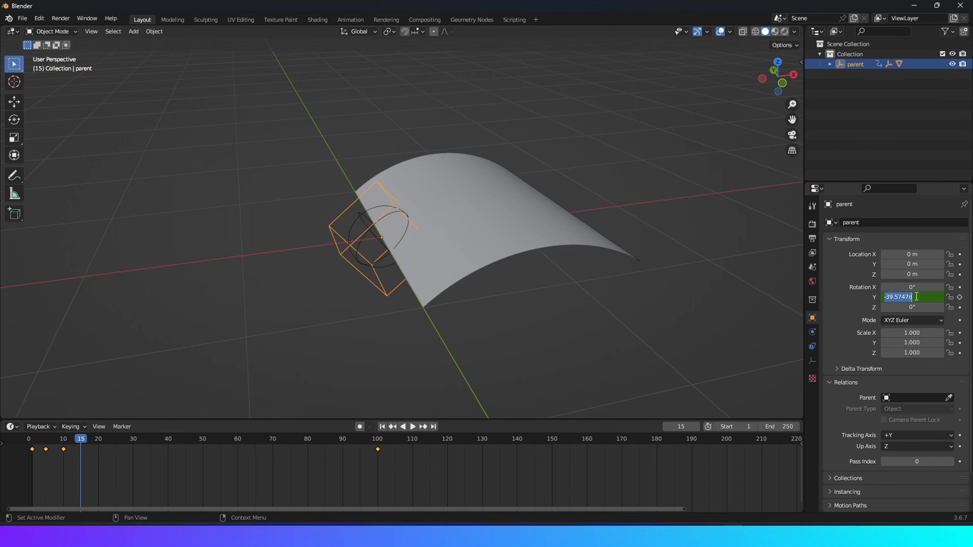
type("-38")
key("Return")
left_click(960, 297)
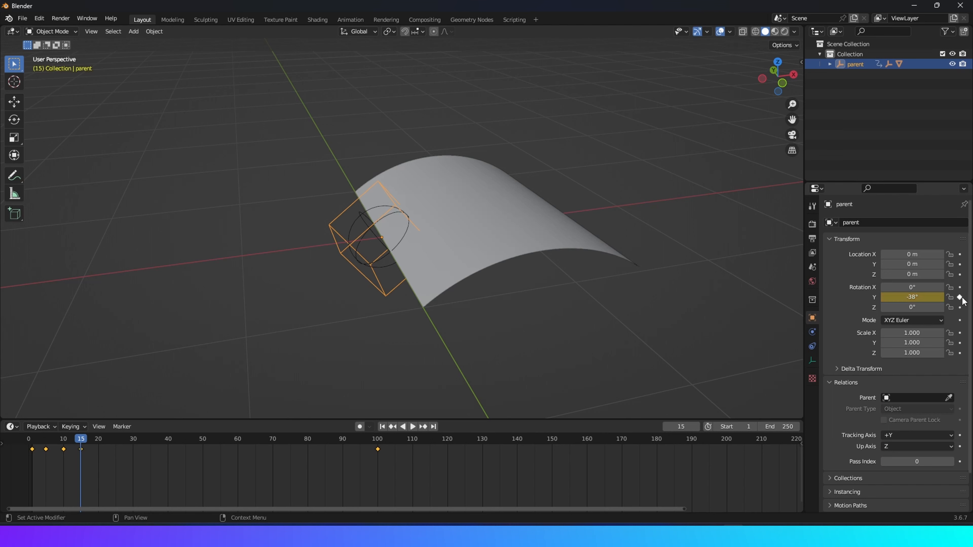
Step: Play back the page turn with the added parent rotation keyframes from the first frame and stop it
left_click(383, 426)
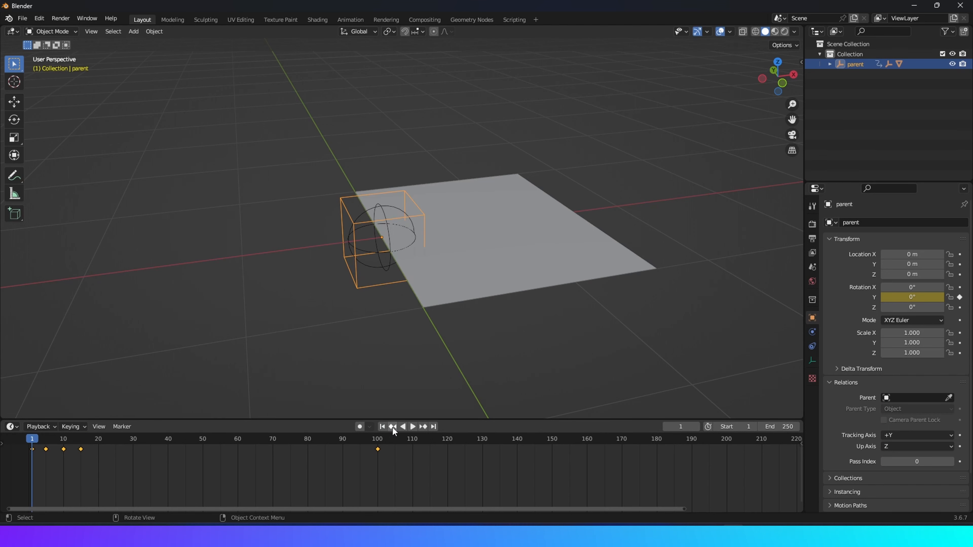
left_click(413, 426)
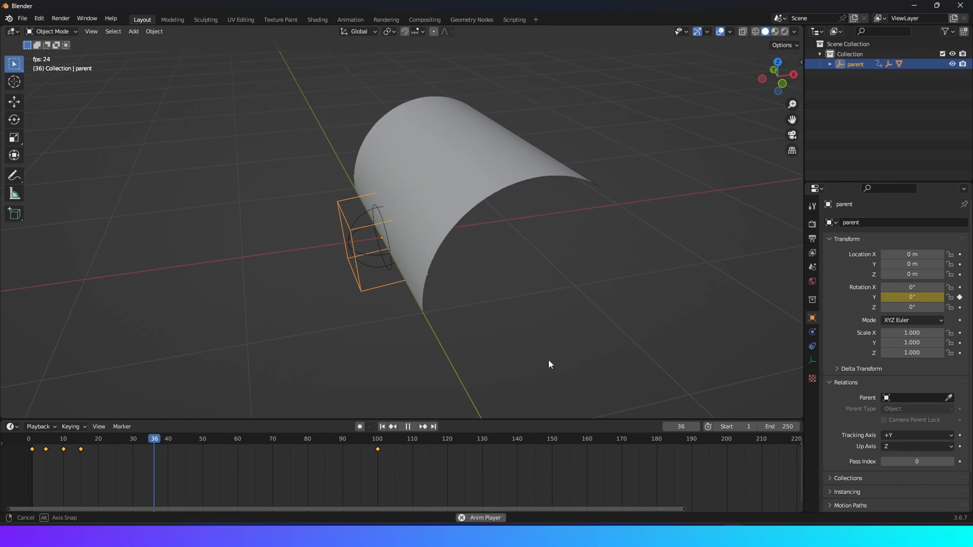
middle_click_drag(549, 355, 553, 370)
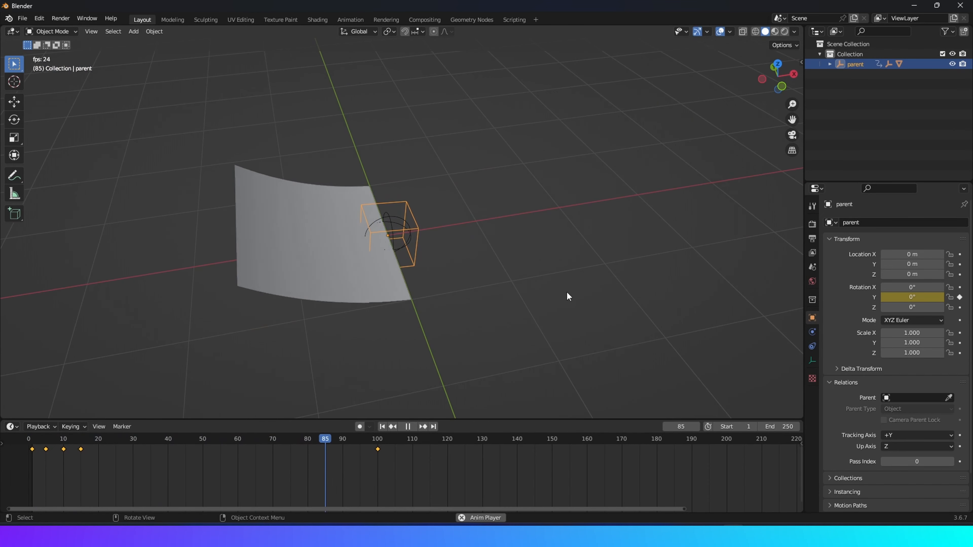
key("Escape")
Step: Hide the sphere empty "Empty" and the cube empty "parent" in the viewport
left_click_drag(321, 218, 379, 298)
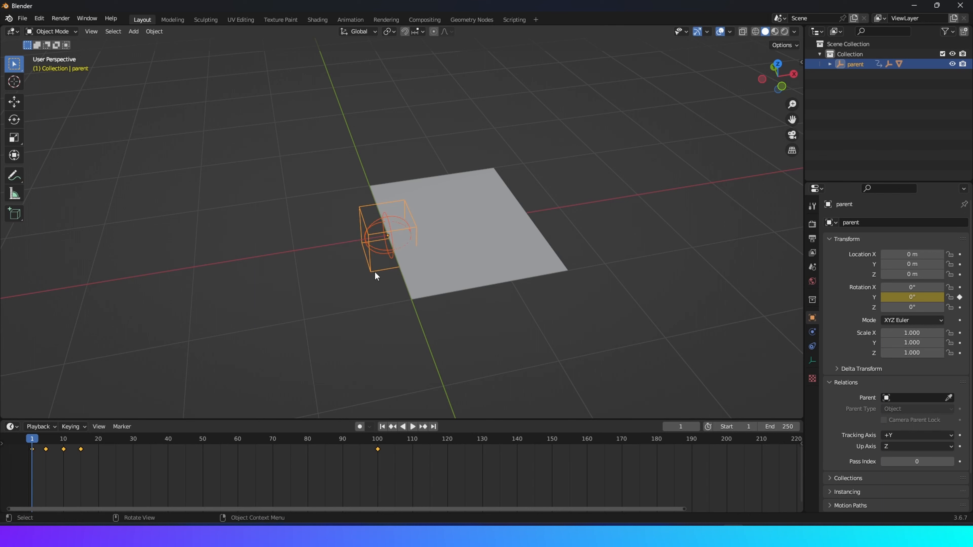
left_click(830, 64)
left_click(952, 85)
left_click(952, 64)
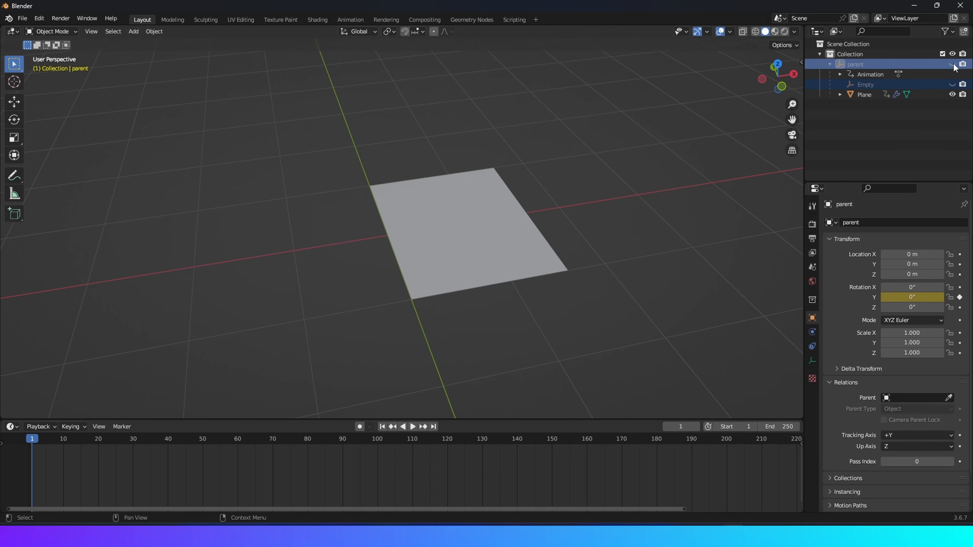
Step: Play back the page turn with the empties hidden, stop it and return to the first frame
left_click(412, 427)
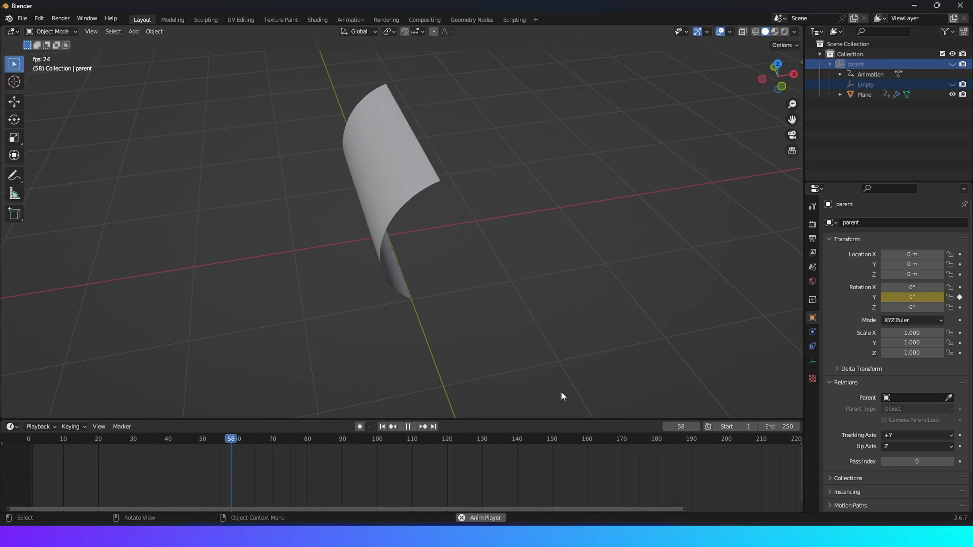
left_click(408, 426)
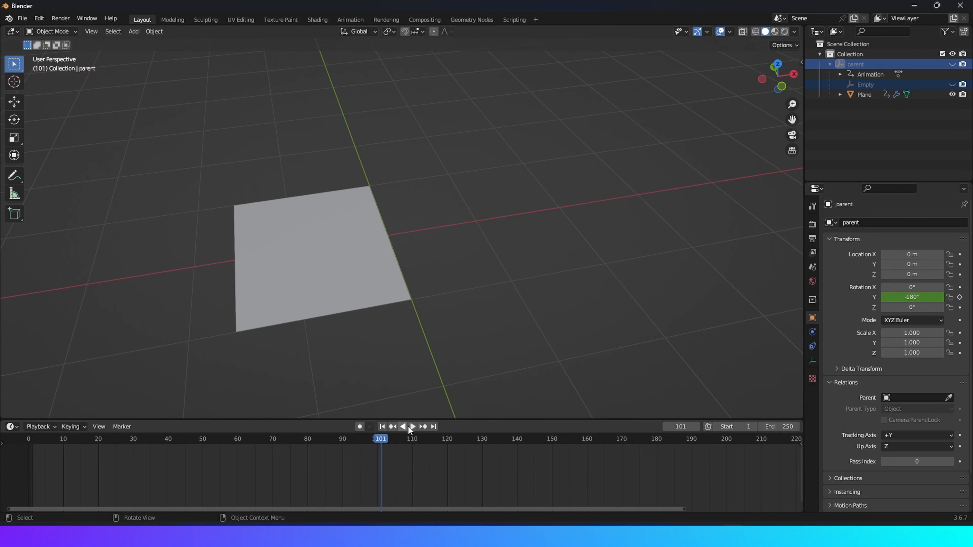
left_click(381, 428)
Step: Apply smooth shading to the plane and deselect it
left_click(465, 269)
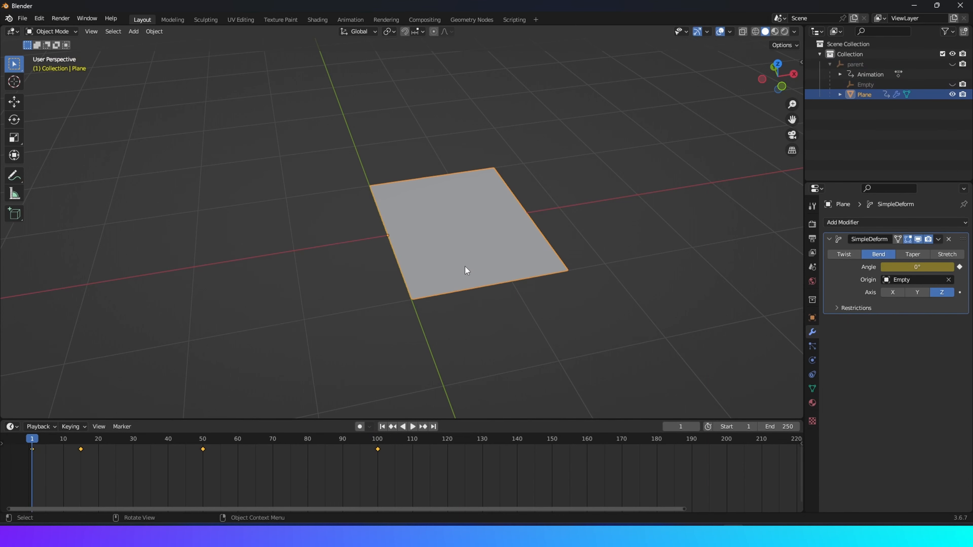
left_click(155, 32)
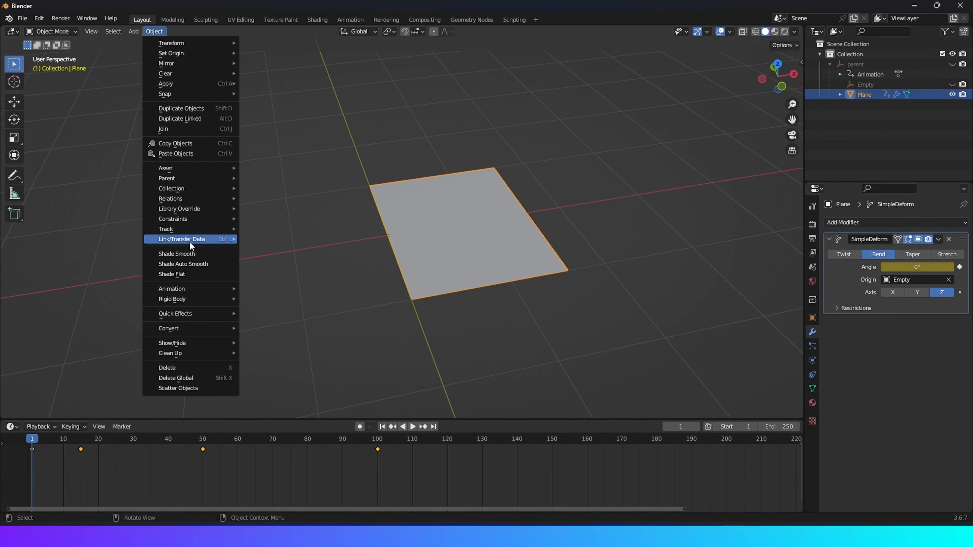
left_click(179, 254)
left_click(363, 268)
Step: Play back the smooth-shaded page turn, and play the textured comic book's page-turn animation
left_click(414, 427)
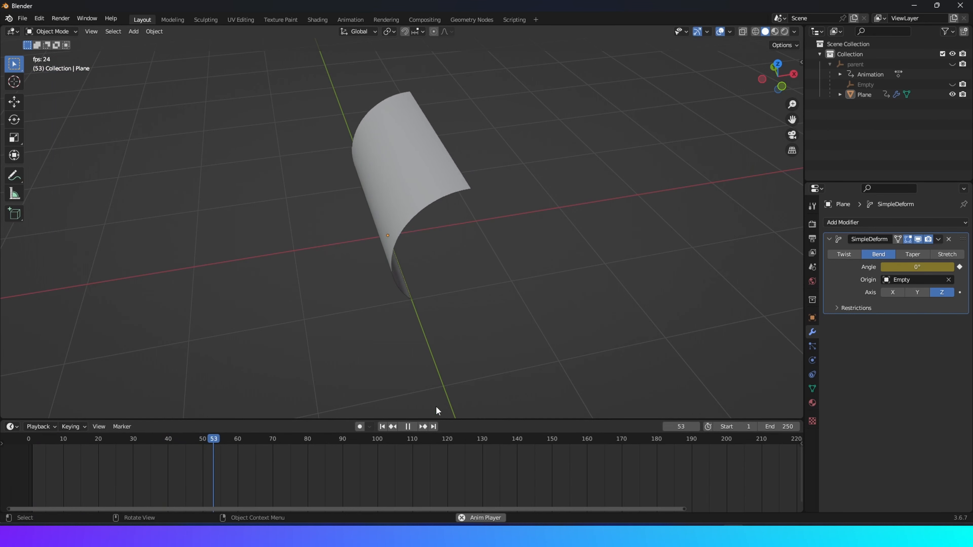
left_click(408, 427)
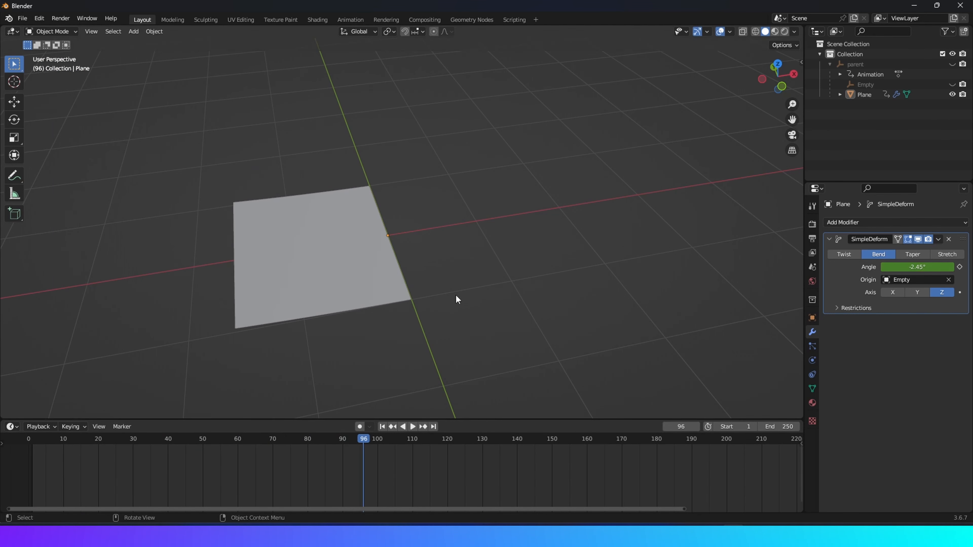
left_click(858, 64)
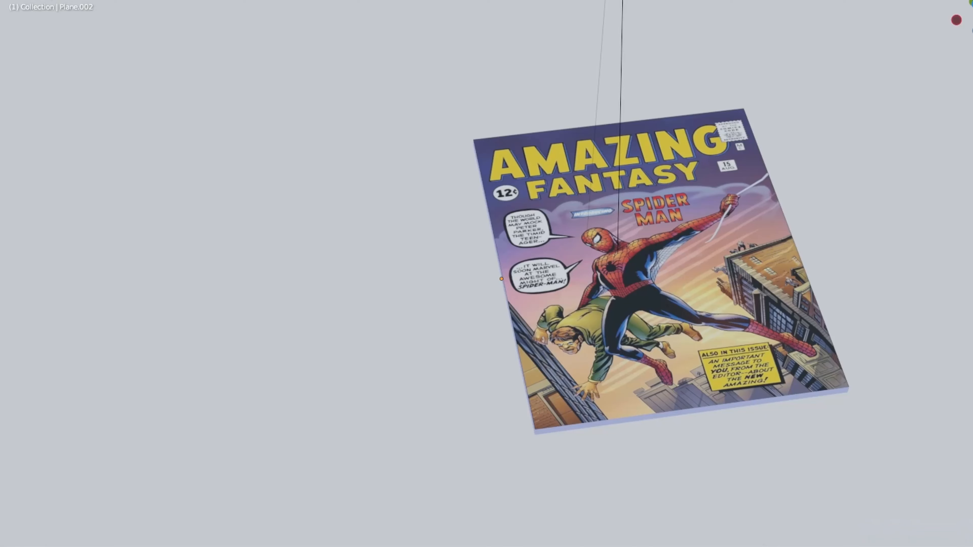
key("space")
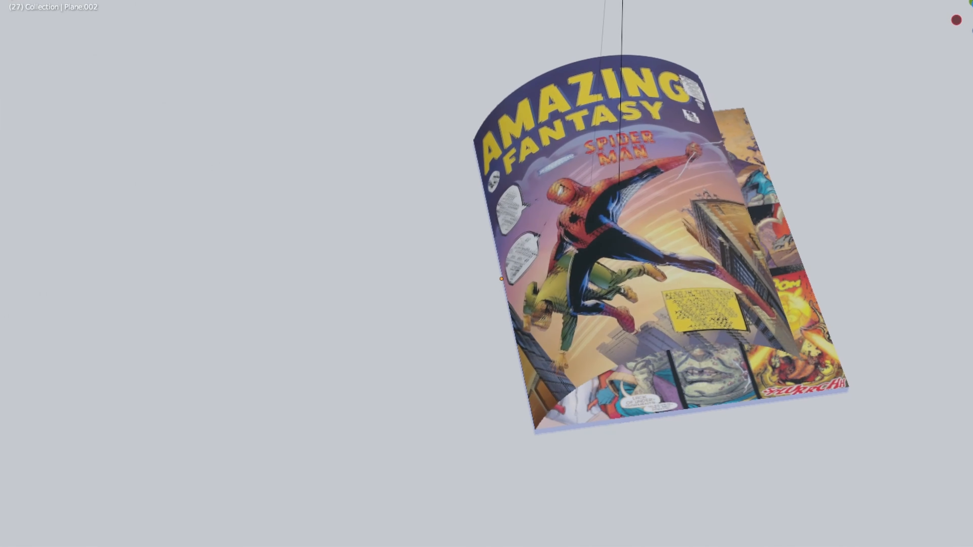